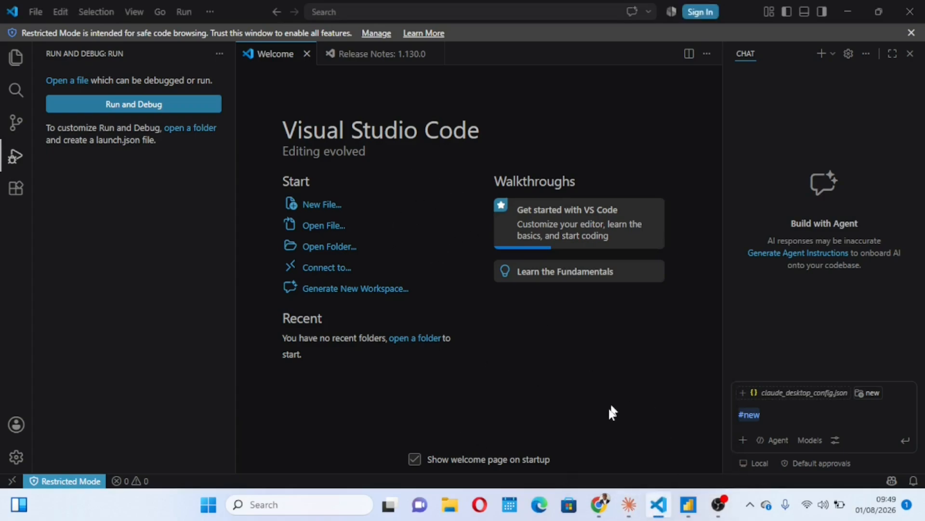
Step: Switch to the Power Query Editor window and look through the financials table's columns from Segment to Year
mouse_move(688, 504)
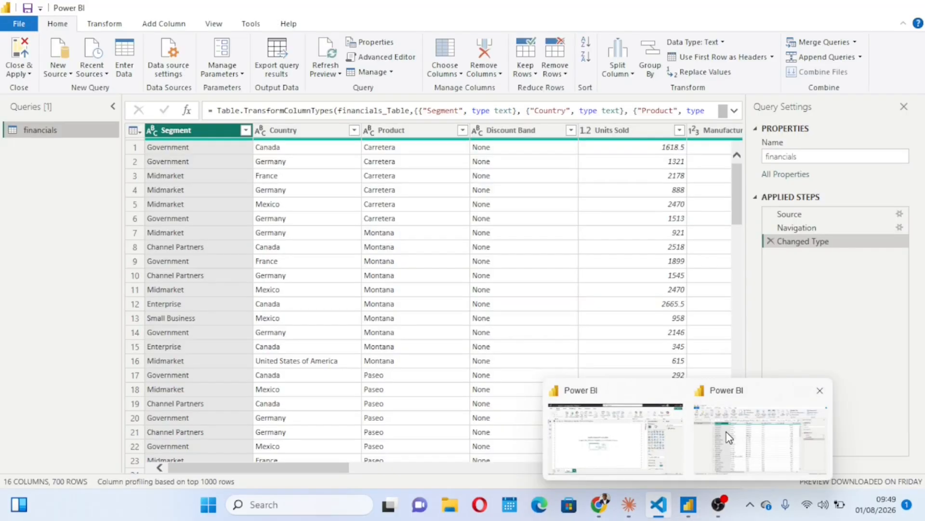
left_click(729, 437)
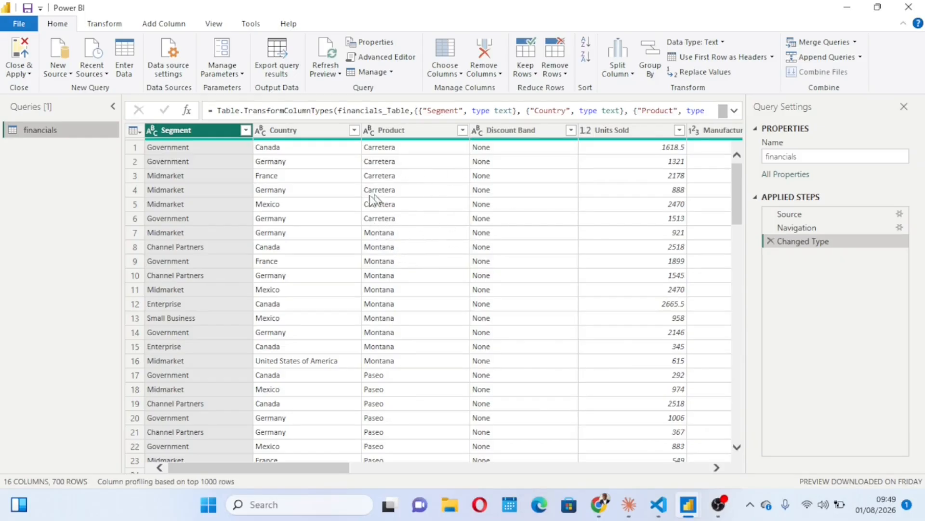
key("Delete")
scroll(450, 264, "right", 15)
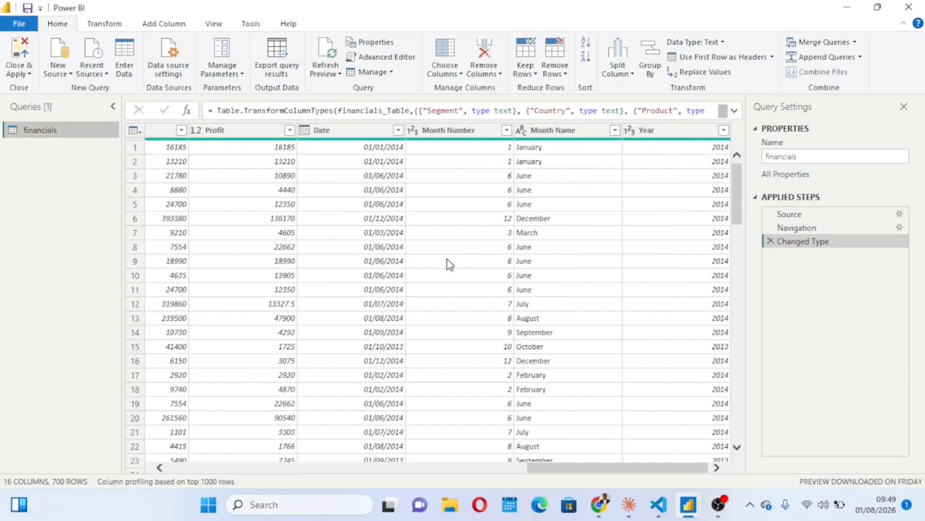
scroll(450, 264, "left", 15)
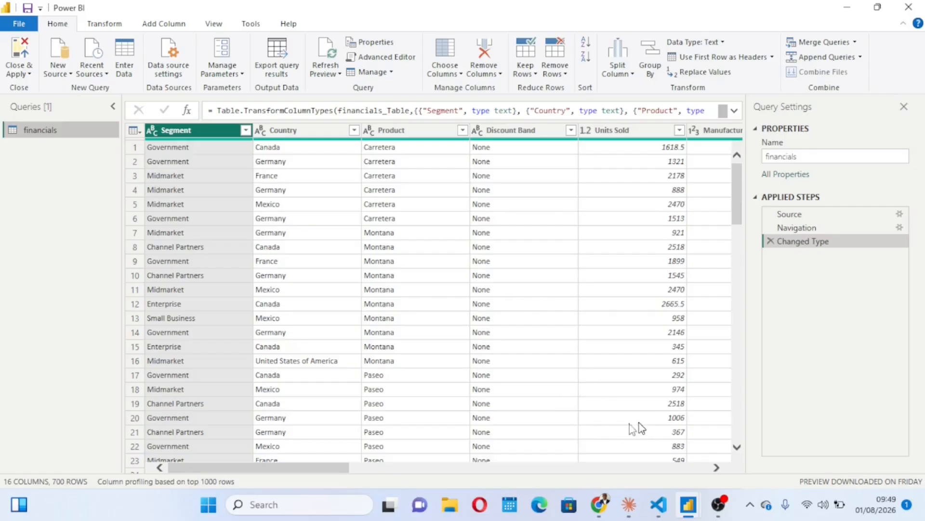
Step: Switch to Visual Studio Code and view the Power BI Modeling MCP Server extension's details and install options among the "Power MCP" results
mouse_move(658, 505)
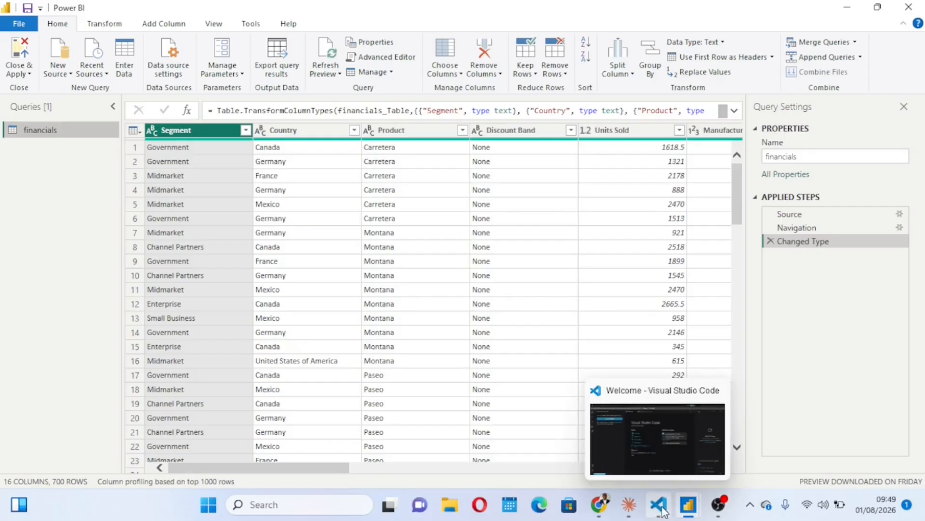
left_click(646, 428)
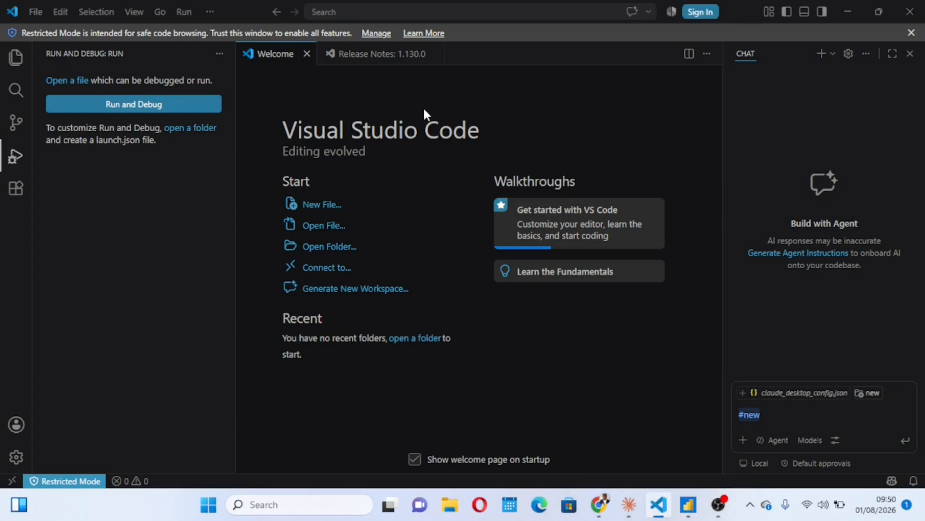
left_click(16, 187)
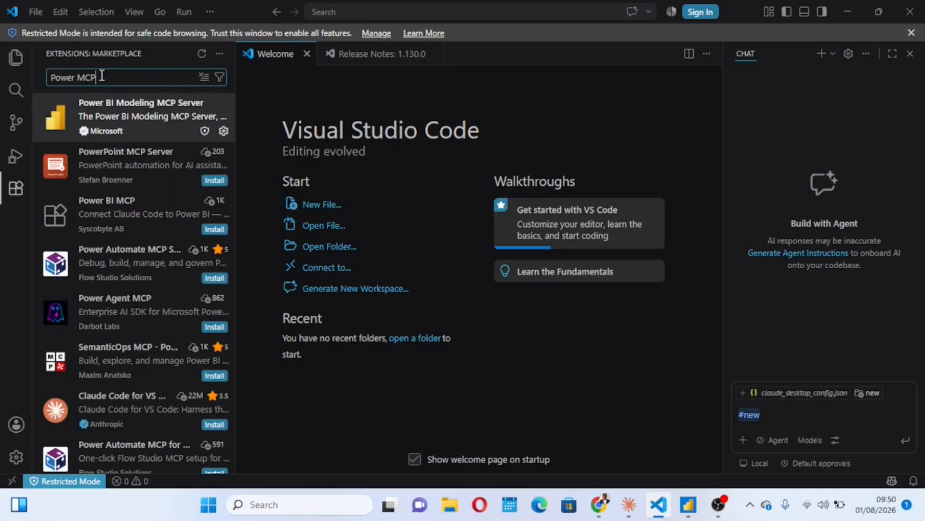
left_click_drag(102, 75, 56, 76)
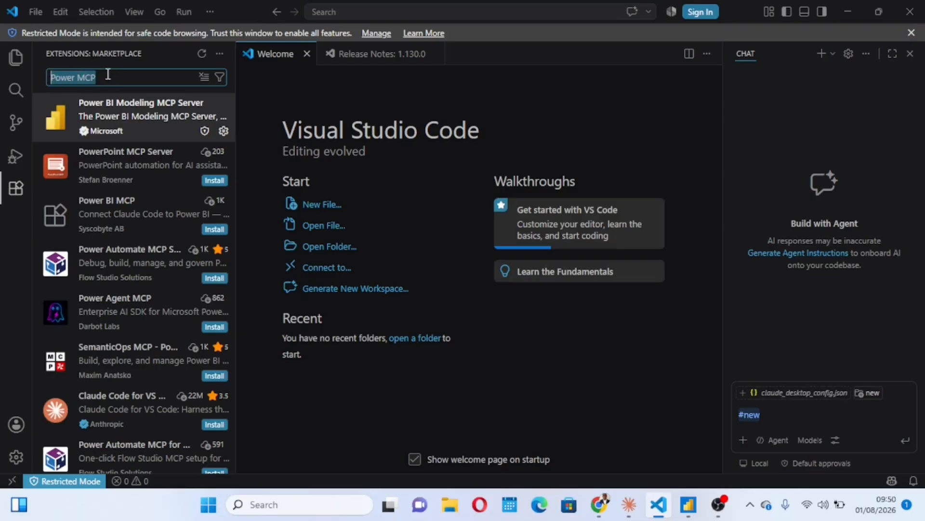
left_click(108, 74)
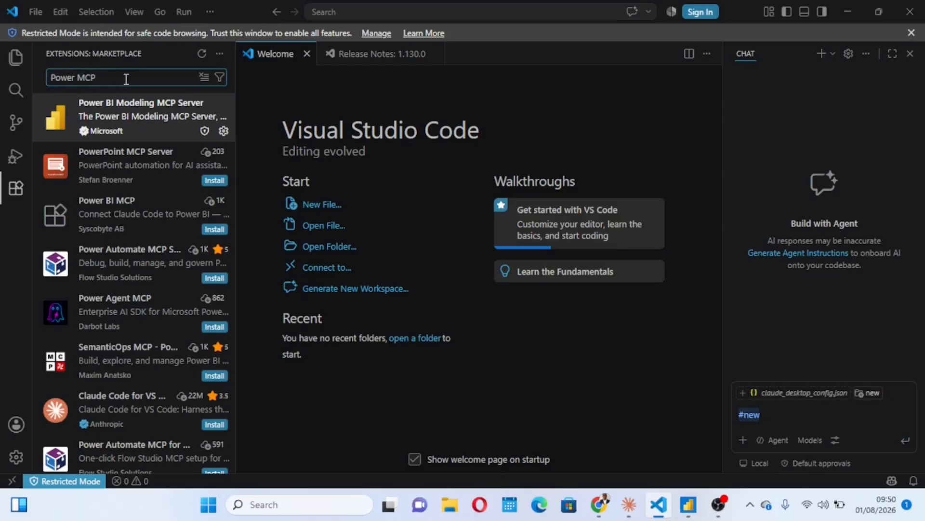
mouse_move(135, 118)
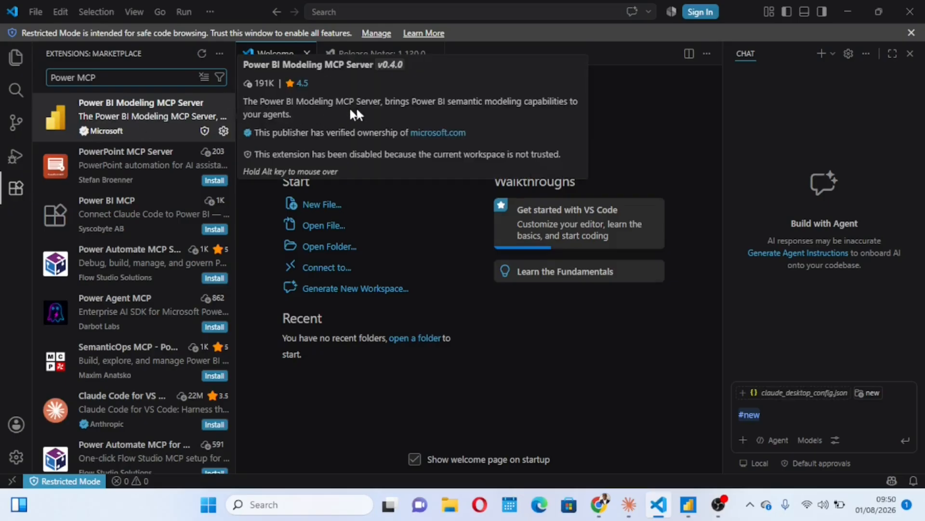
left_click(140, 117)
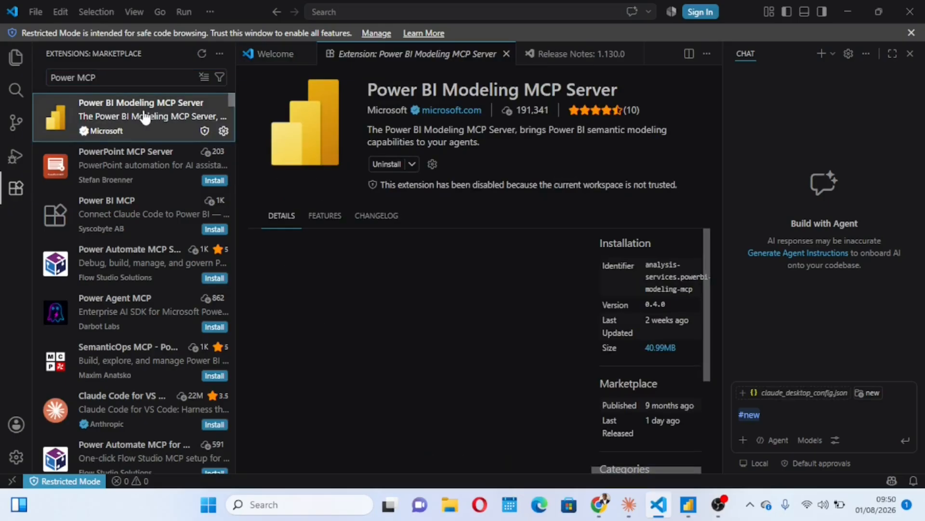
left_click(412, 164)
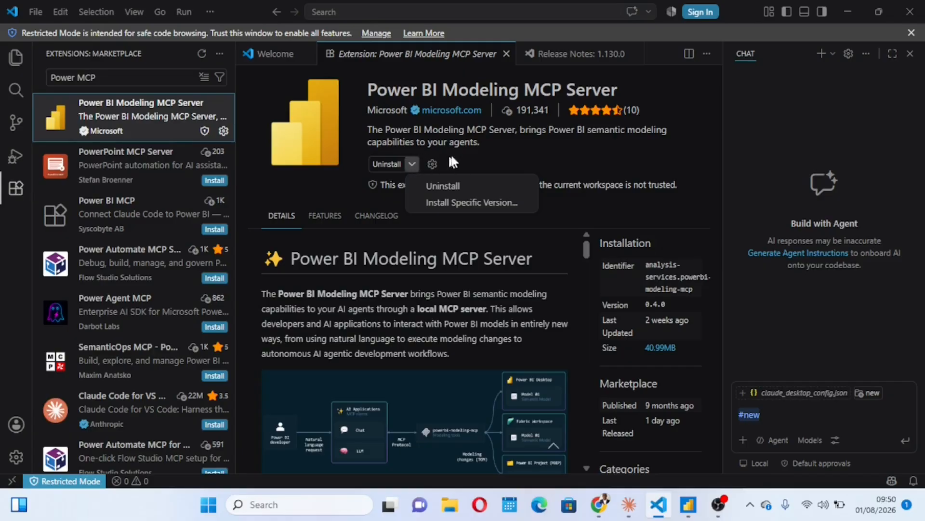
left_click(453, 165)
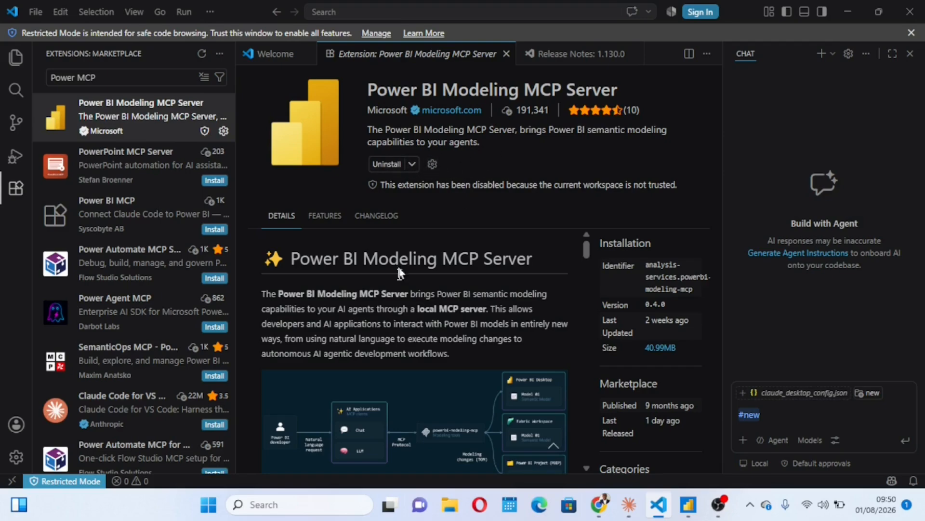
Step: Switch to the Claude desktop app and open its Developer settings for local MCP servers
mouse_move(631, 496)
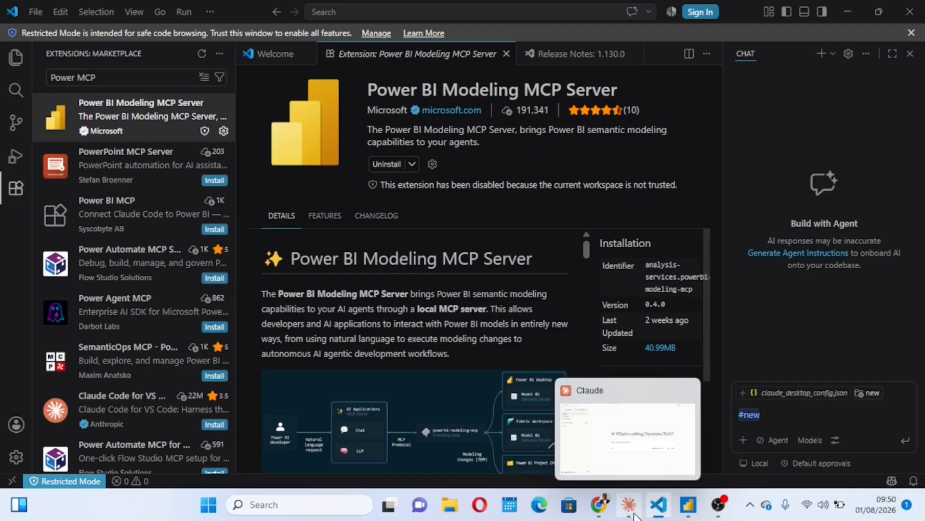
left_click(631, 446)
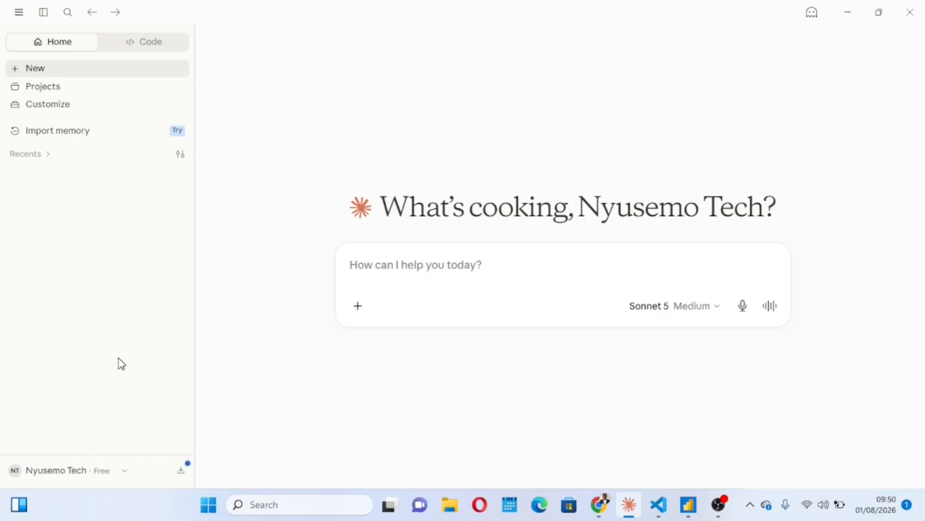
left_click(31, 475)
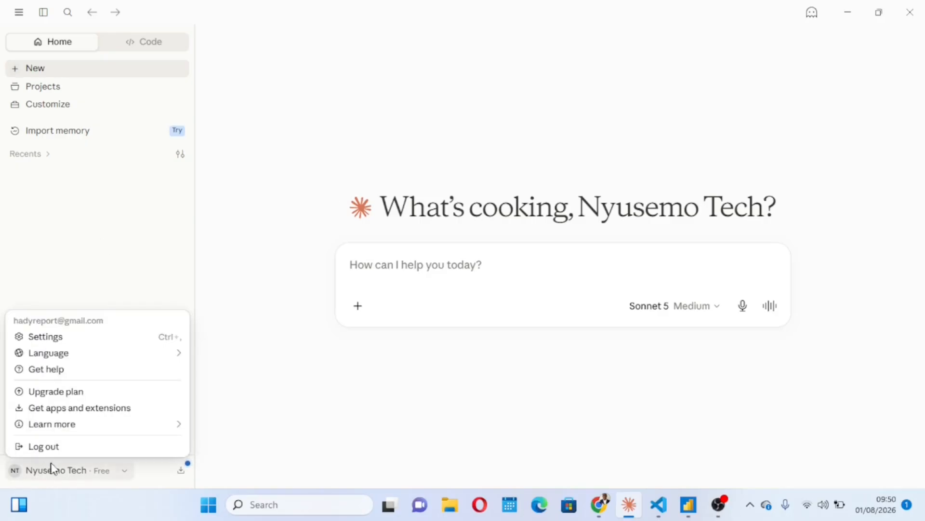
left_click(53, 340)
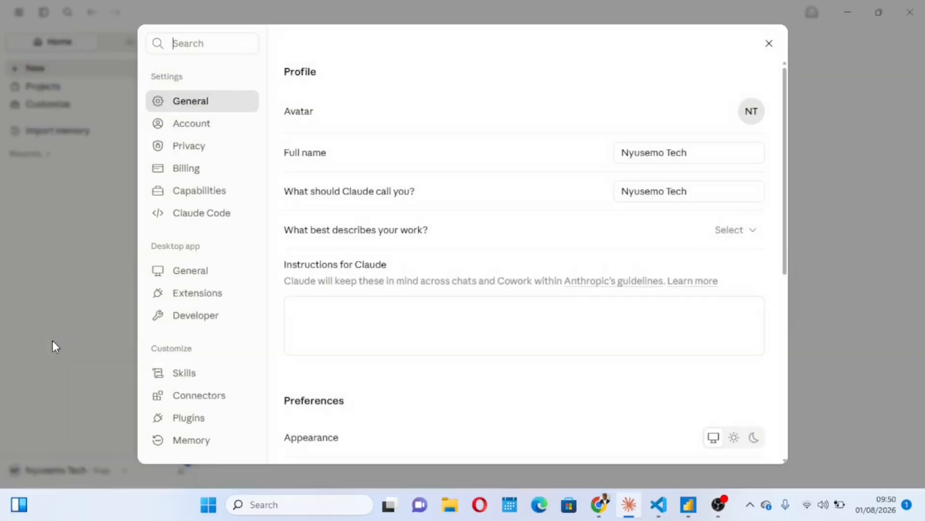
left_click(210, 318)
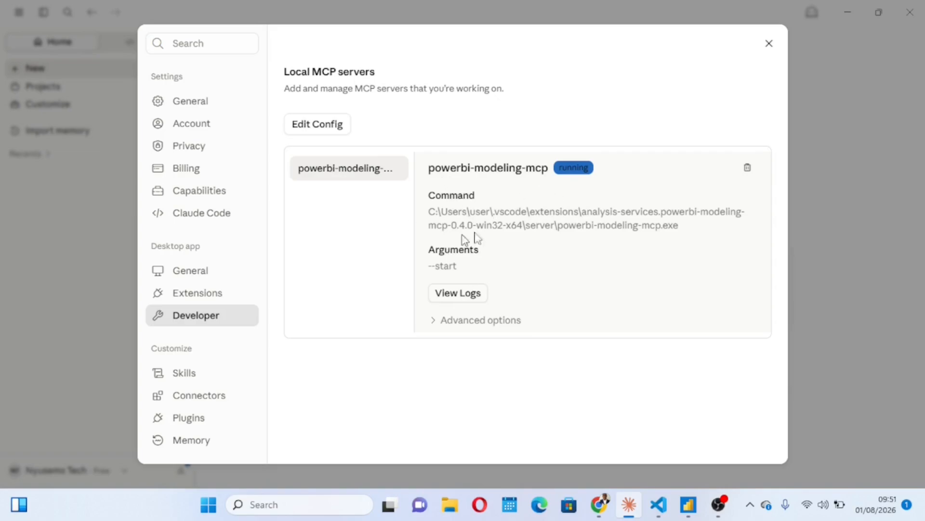
Step: Open the local MCP server configuration file claude_desktop_config from the Claude folder for editing in Visual Studio Code
left_click(315, 127)
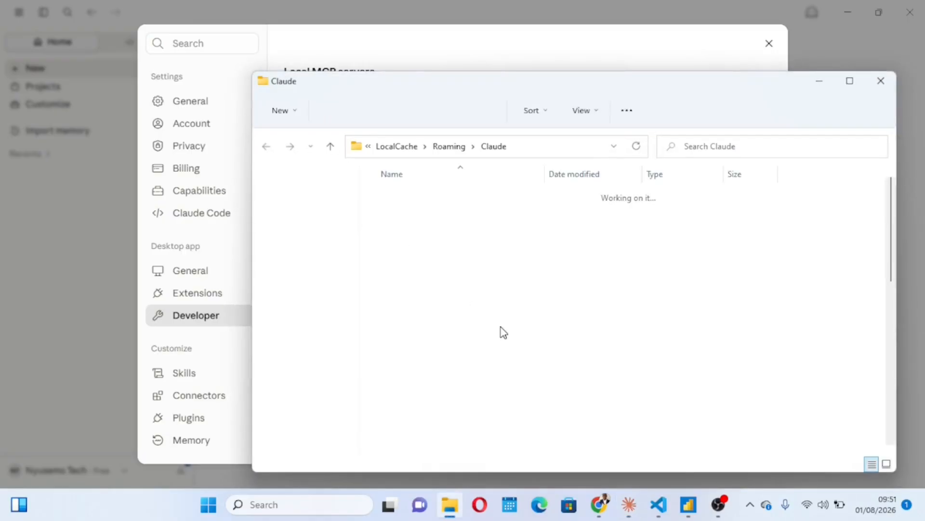
scroll(504, 332, "down", 3)
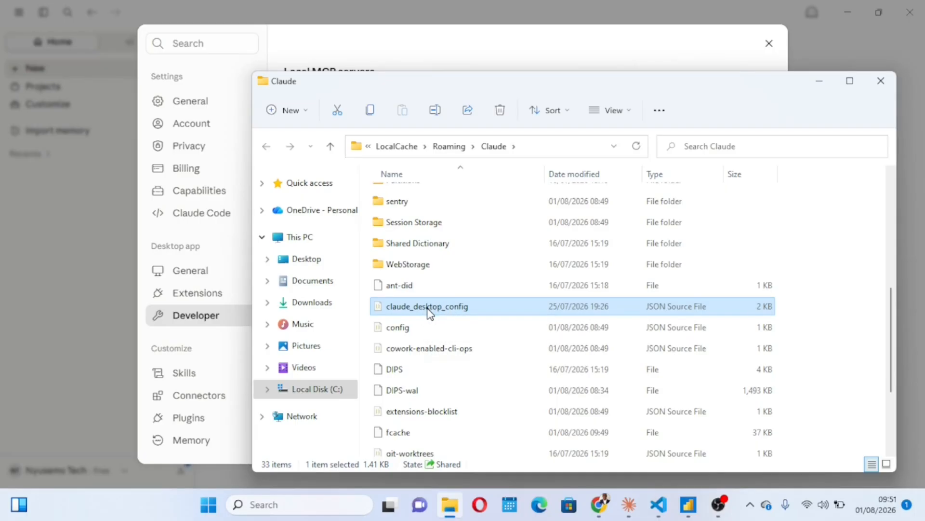
double_click(428, 308)
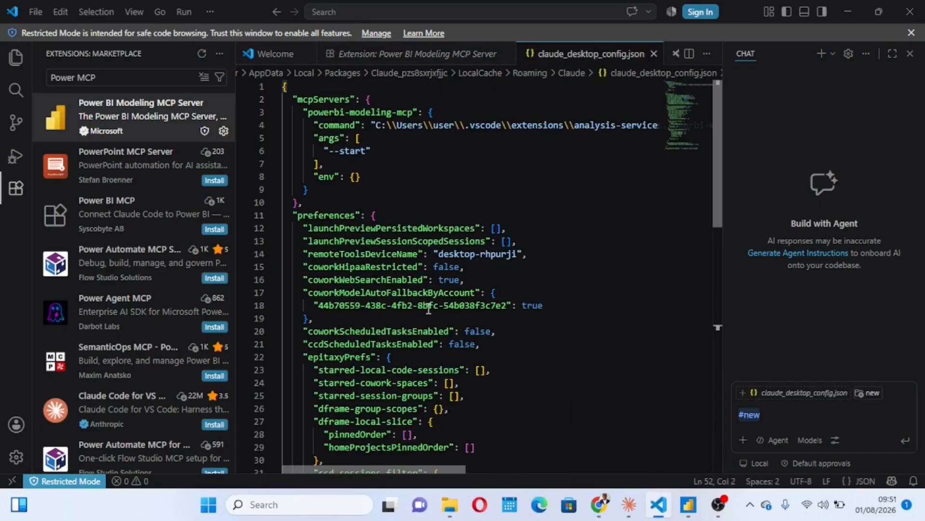
Step: Look through claude_desktop_config.json and delete its entire contents
scroll(506, 426, "down", 8)
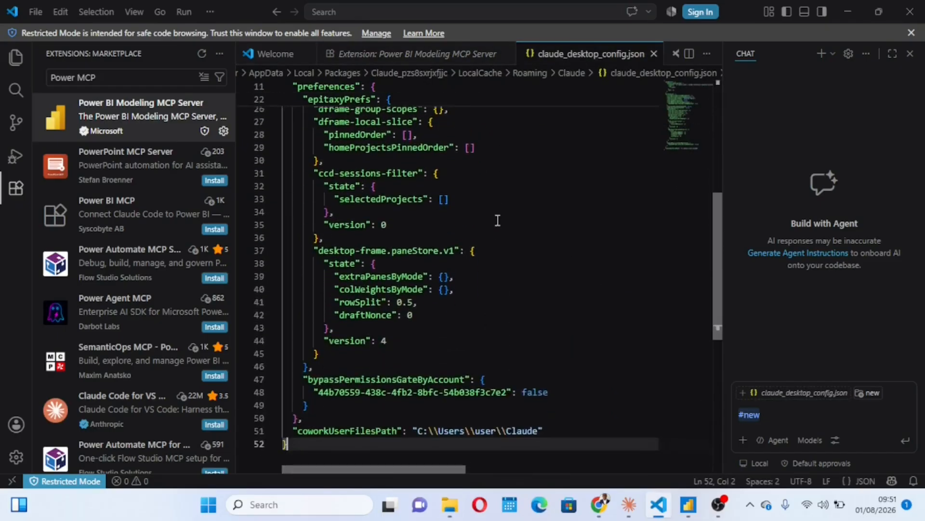
scroll(497, 220, "up", 4)
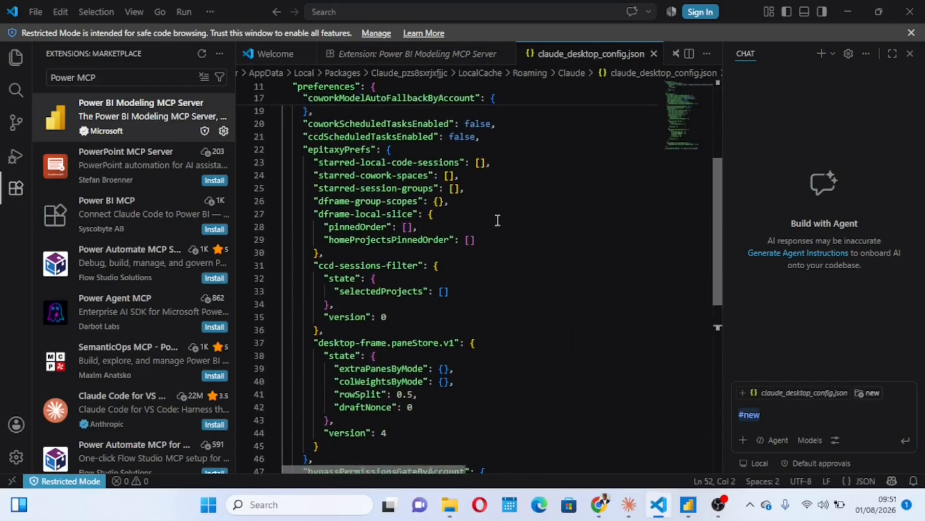
left_click(583, 263)
key("ctrl+a")
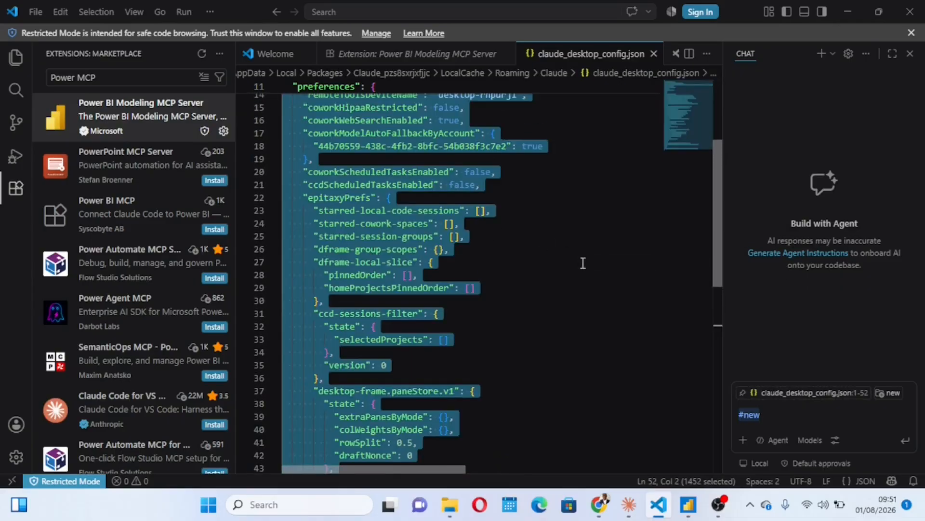
scroll(583, 263, "up", 4)
key("BackSpace")
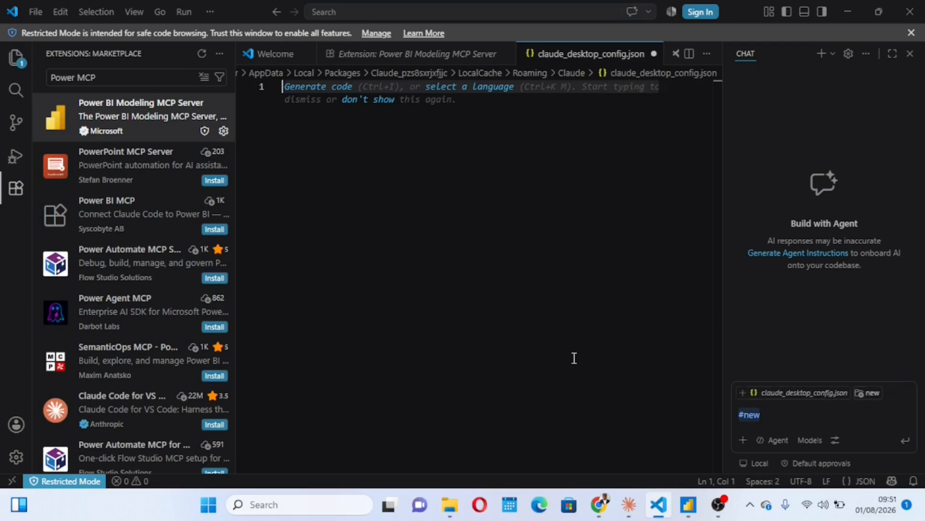
Step: Switch to Chrome and copy the full powerbi-modeling-mcp JSON template from the Pastebin page, lines 1 to 11
mouse_move(600, 504)
left_click(593, 430)
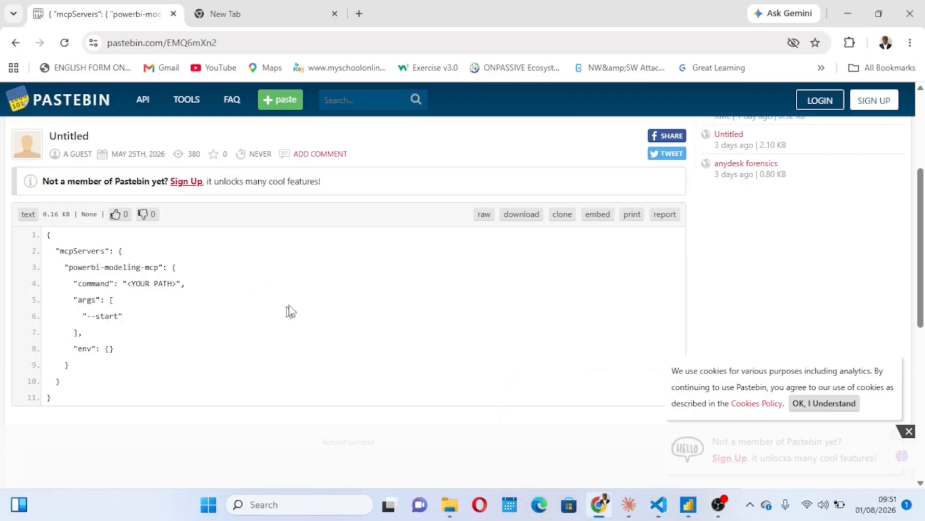
scroll(248, 284, "up", 1)
scroll(248, 285, "down", 1)
scroll(248, 284, "up", 1)
scroll(248, 284, "down", 1)
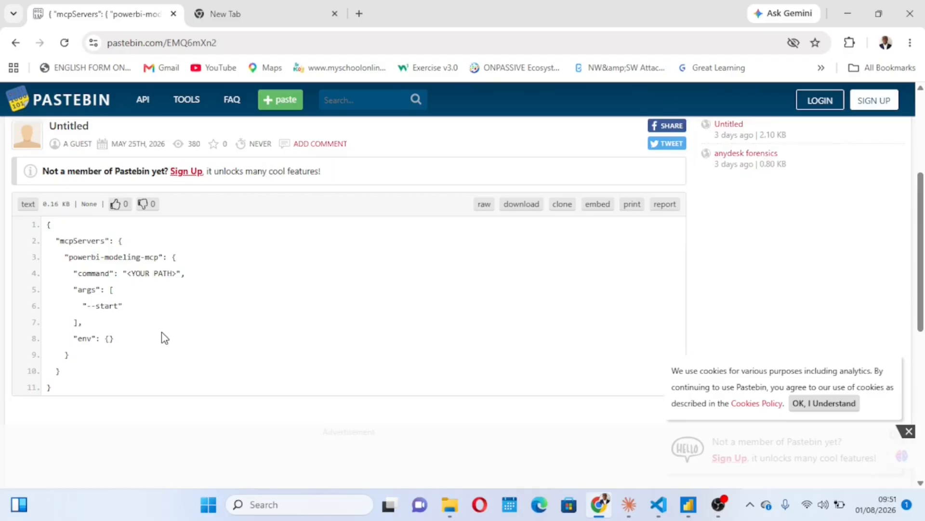
left_click(256, 12)
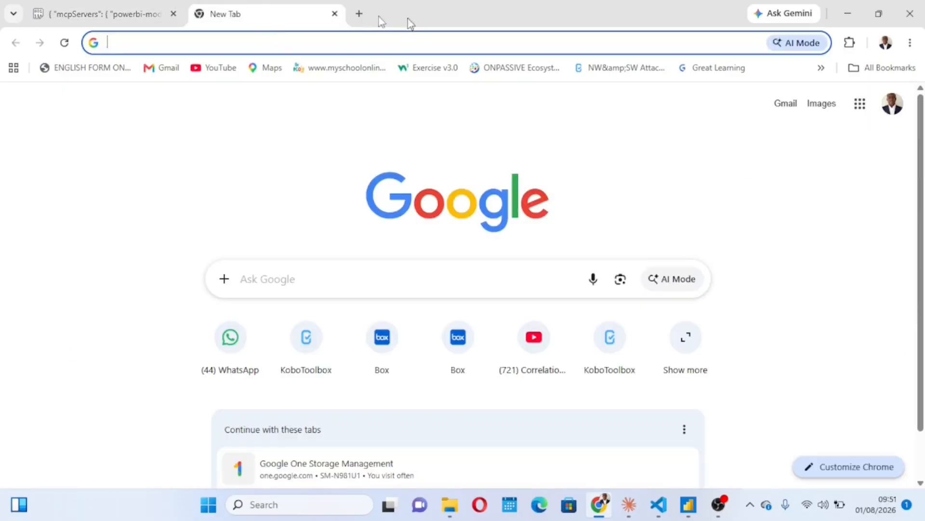
left_click(140, 15)
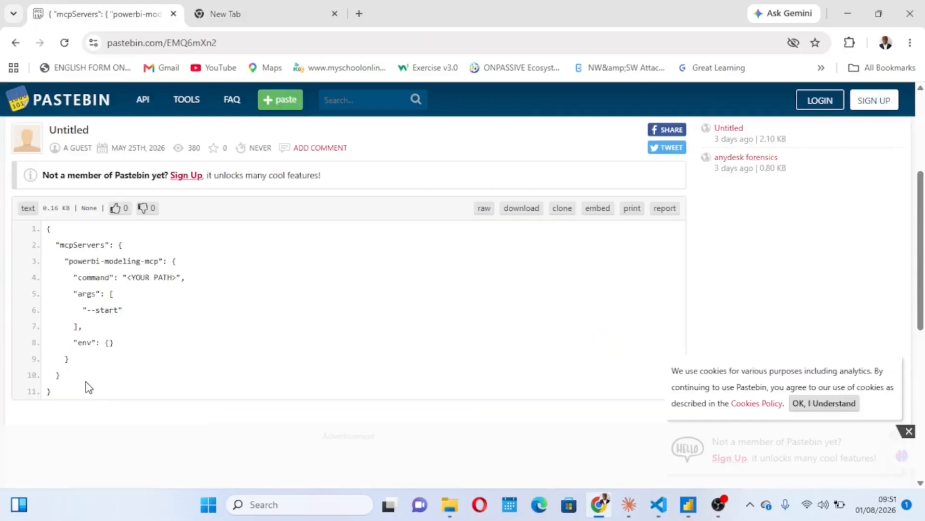
left_click_drag(62, 395, 48, 231)
key("ctrl+c")
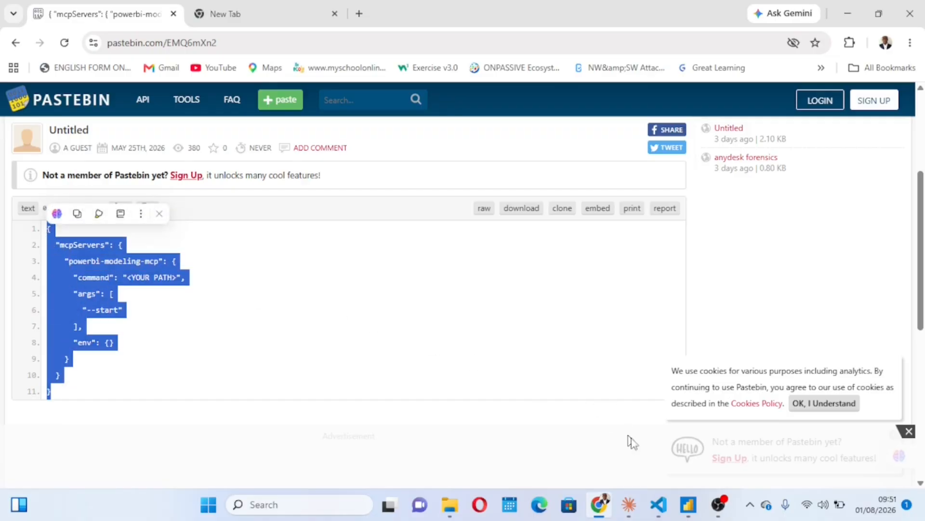
Step: Return to Visual Studio Code, paste the mcpServers template into the empty claude_desktop_config.json, and check its command line with the path placeholder
mouse_move(658, 501)
left_click(643, 427)
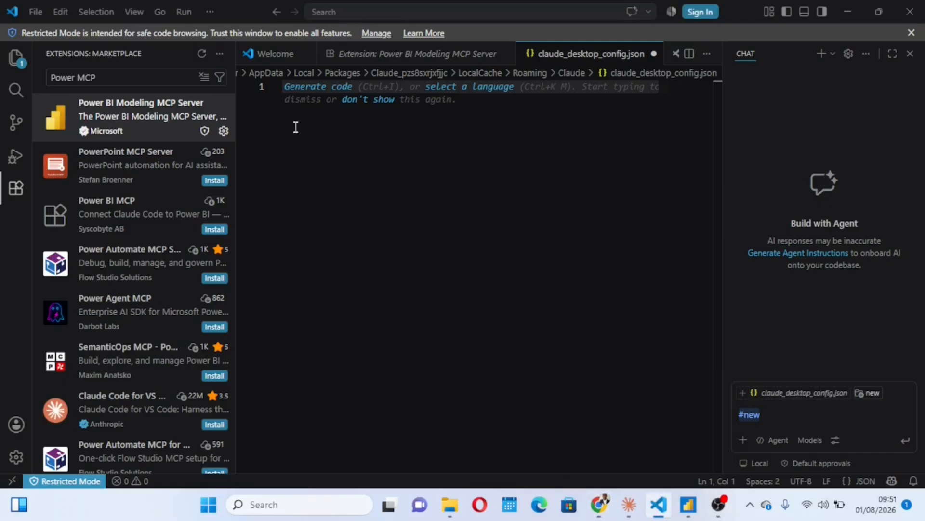
key("ctrl+v")
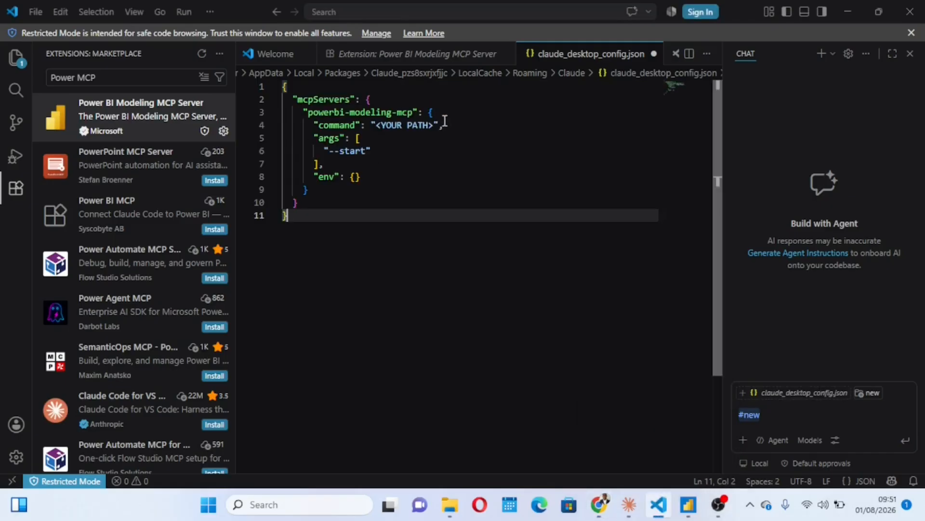
left_click_drag(448, 124, 317, 128)
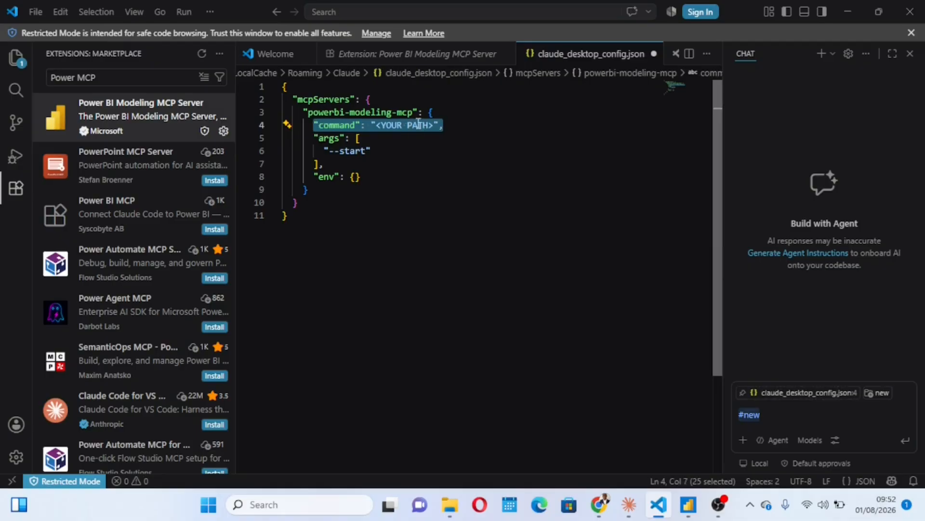
left_click(423, 160)
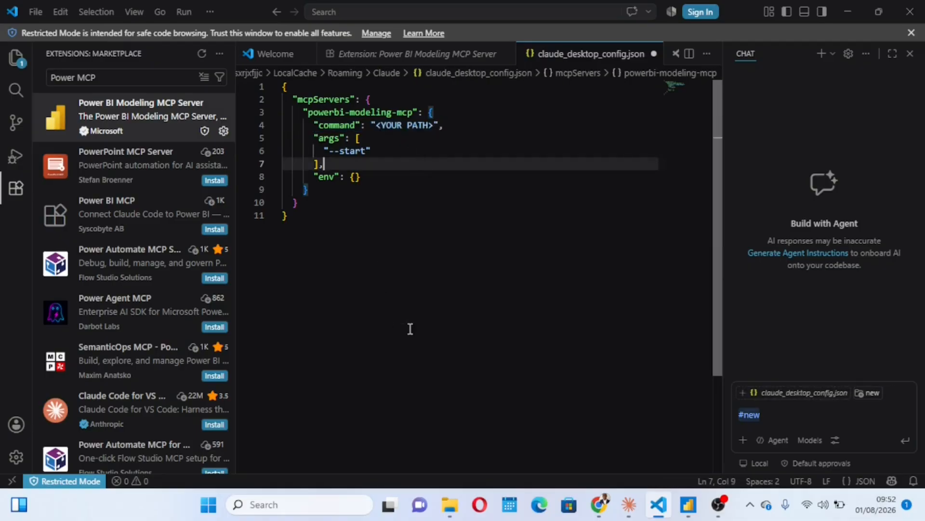
Step: Switch to File Explorer and open the server folder of the analysis-services.powerbi-modeling-mcp-0.4.0-win32-x64 extension under C:\Users\user\.vscode\extensions
mouse_move(450, 504)
left_click(454, 454)
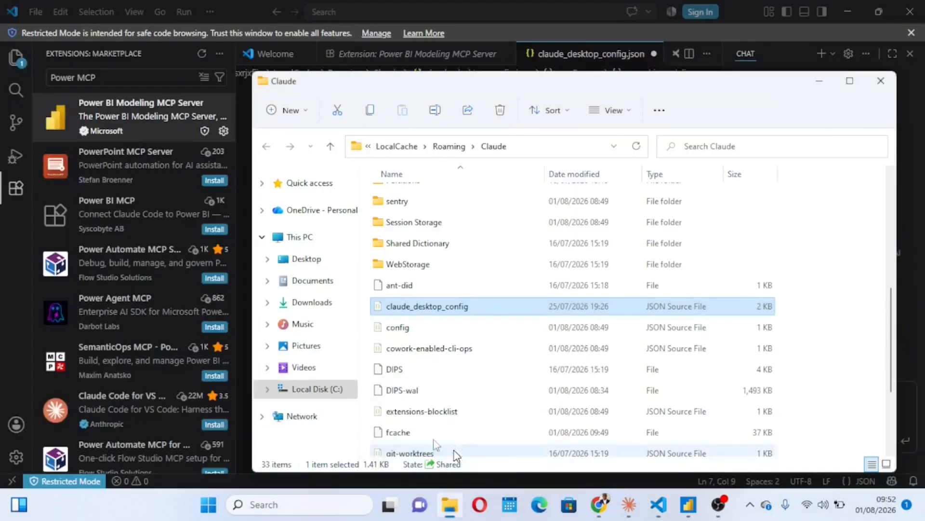
left_click(317, 391)
left_click(398, 324)
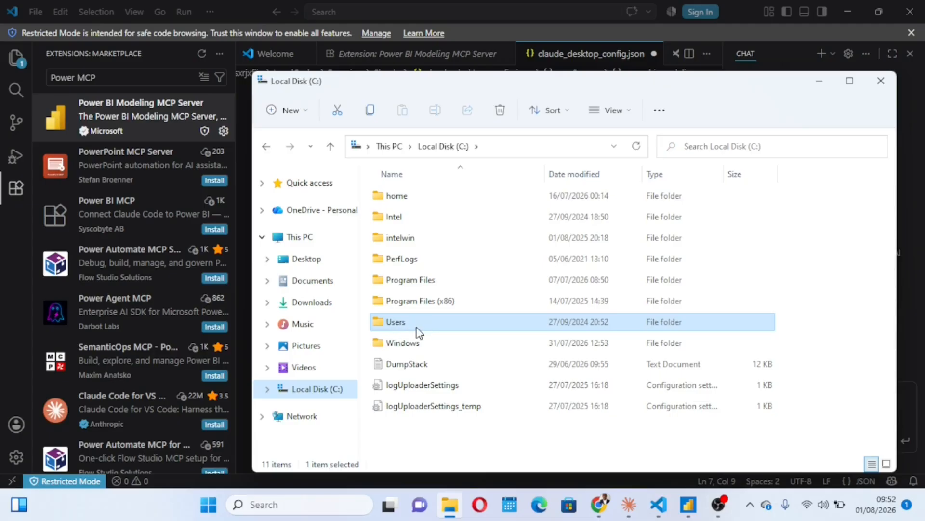
double_click(416, 328)
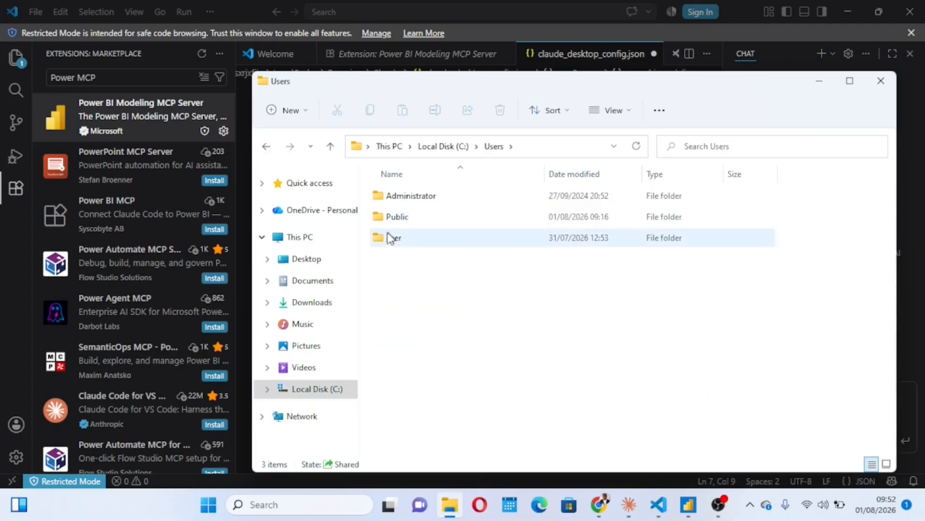
double_click(403, 242)
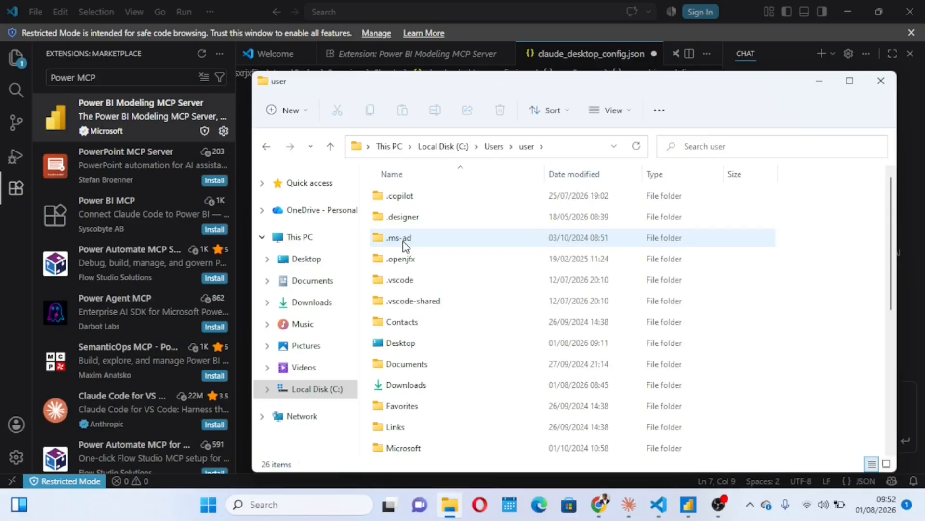
double_click(418, 279)
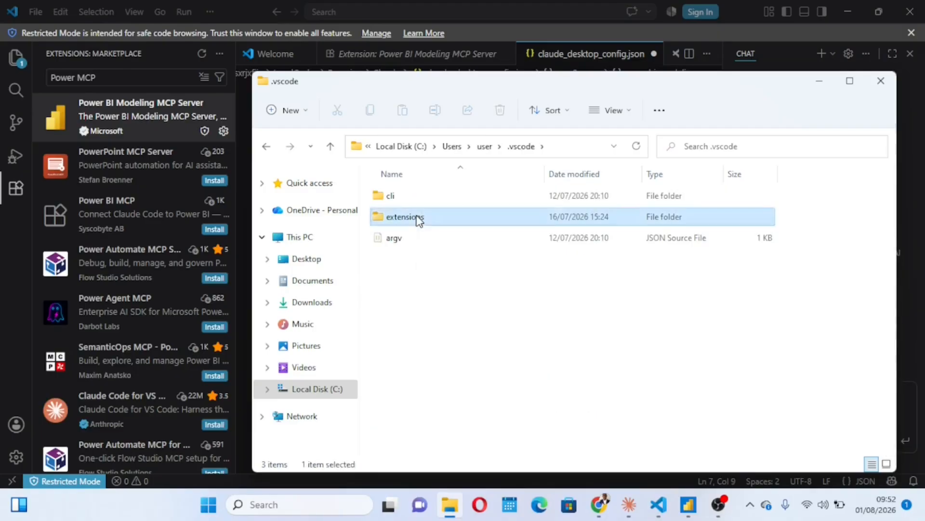
double_click(418, 220)
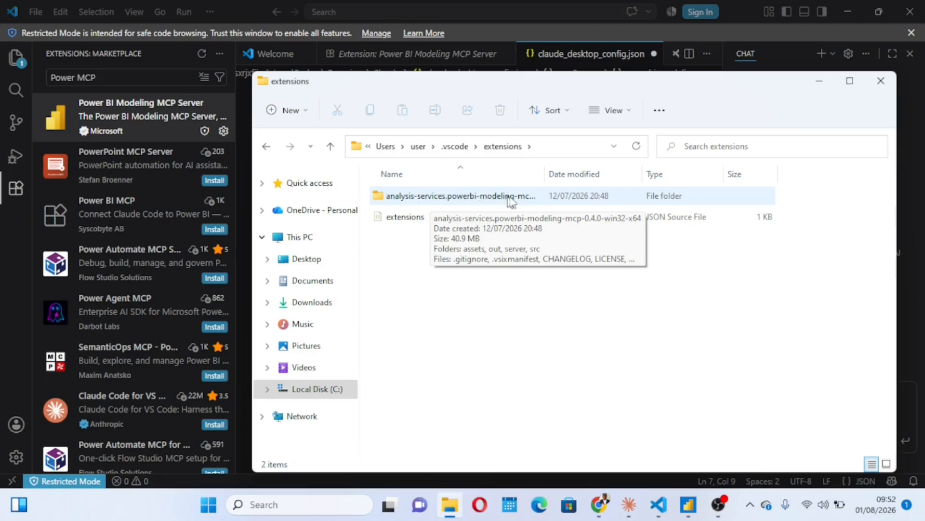
double_click(469, 196)
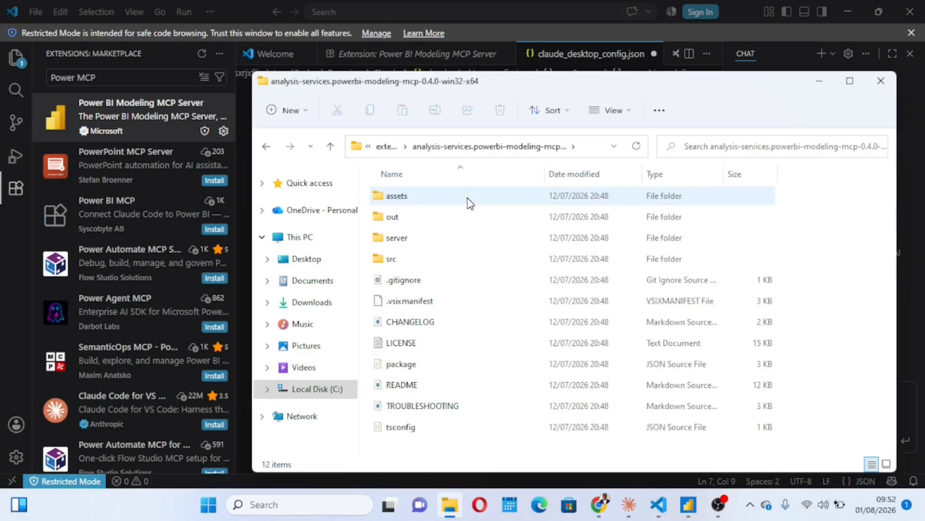
double_click(413, 242)
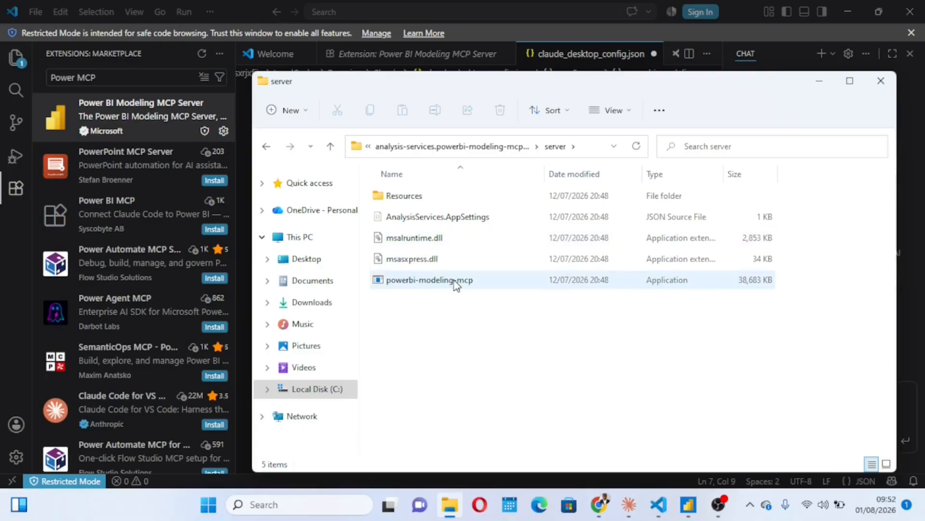
Step: Run the powerbi-modeling-mcp application and copy the "command" entry with the full .exe path from its MCP configuration output, without the trailing comma
mouse_move(419, 292)
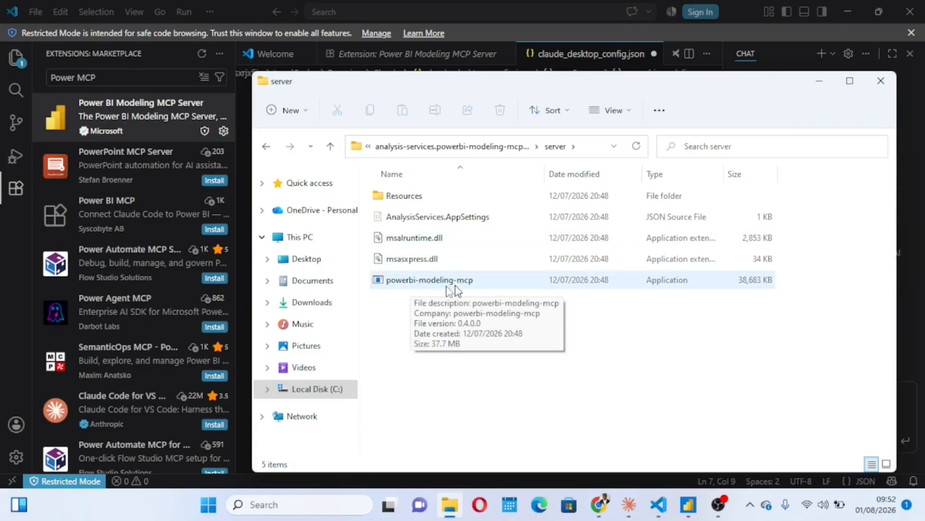
double_click(441, 281)
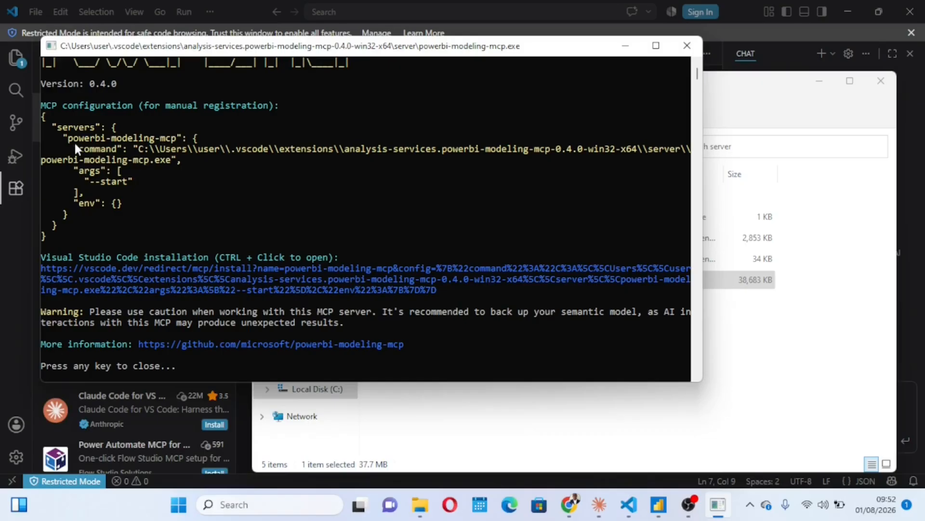
left_click_drag(75, 144, 175, 164)
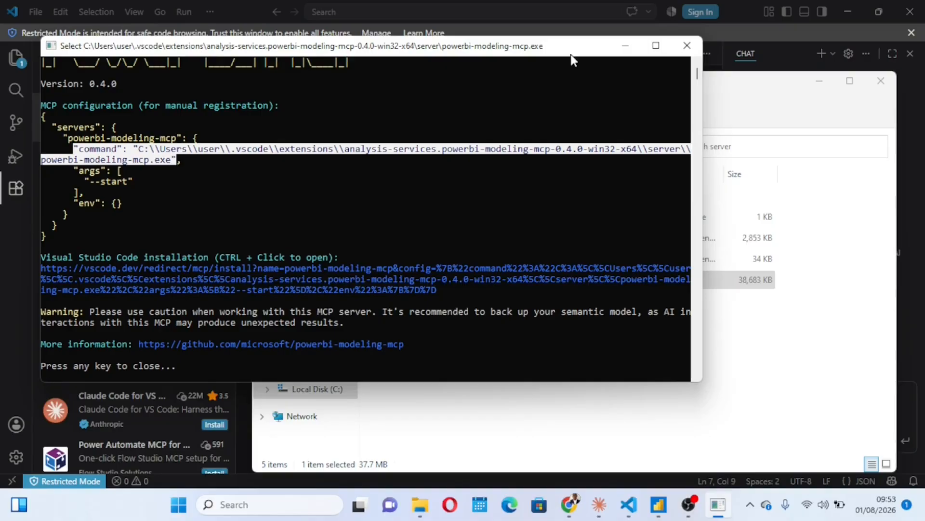
left_click(656, 46)
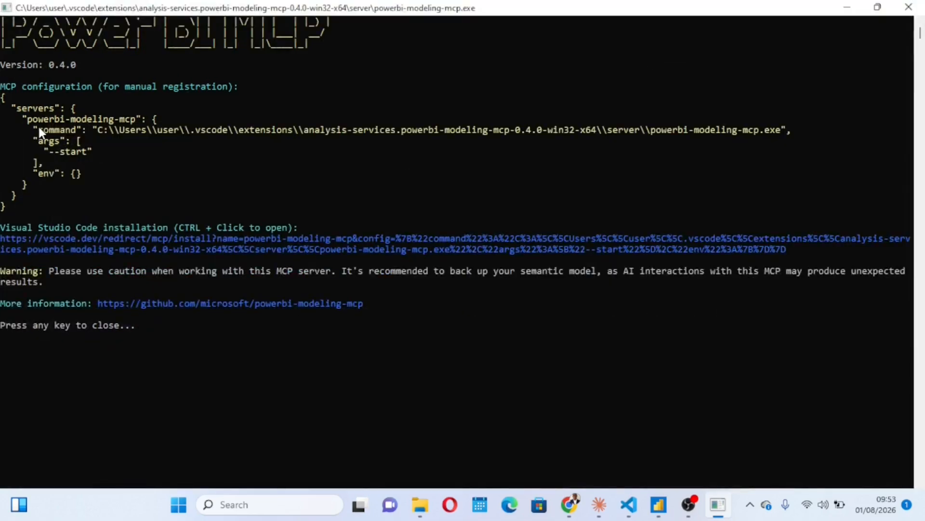
left_click_drag(37, 126, 782, 135)
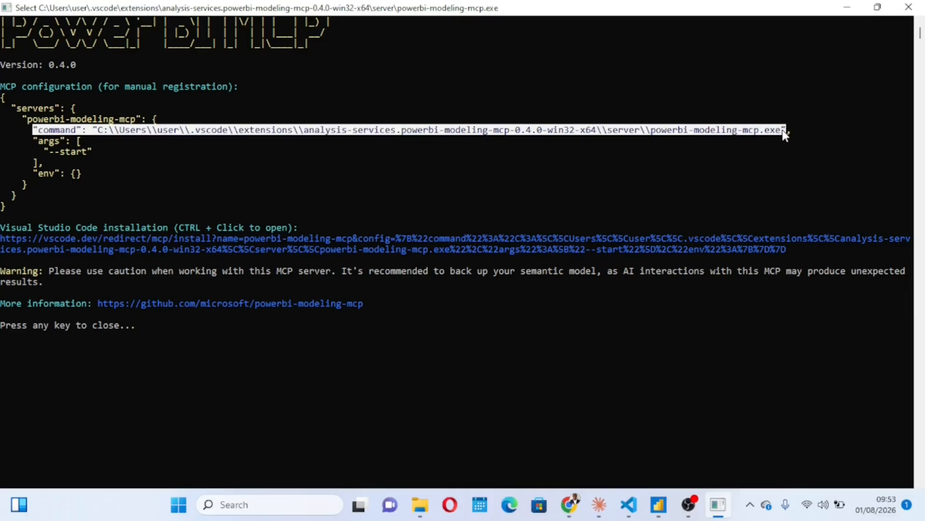
key("ctrl+c")
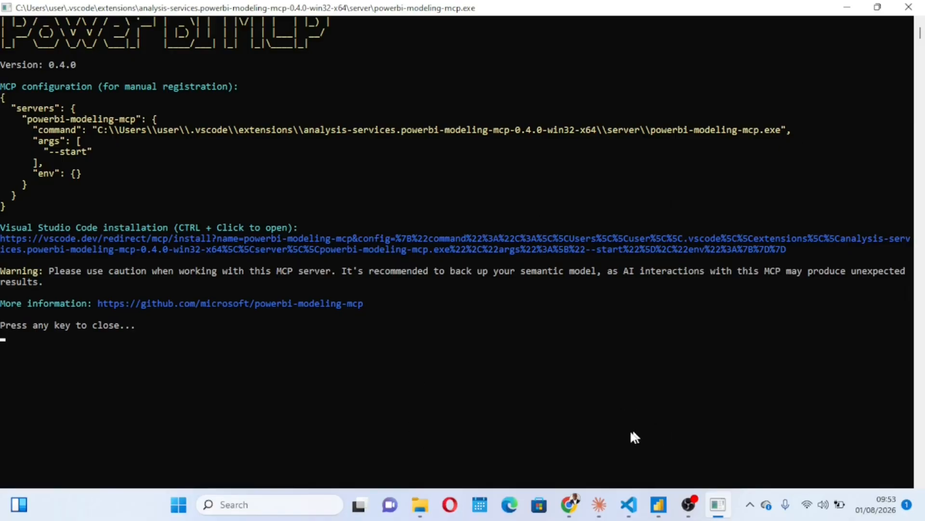
Step: Return to Visual Studio Code and replace the "command": "<YOUR PATH>" entry on line 4 with the copied powerbi-modeling-mcp.exe command entry
mouse_move(629, 504)
left_click(629, 439)
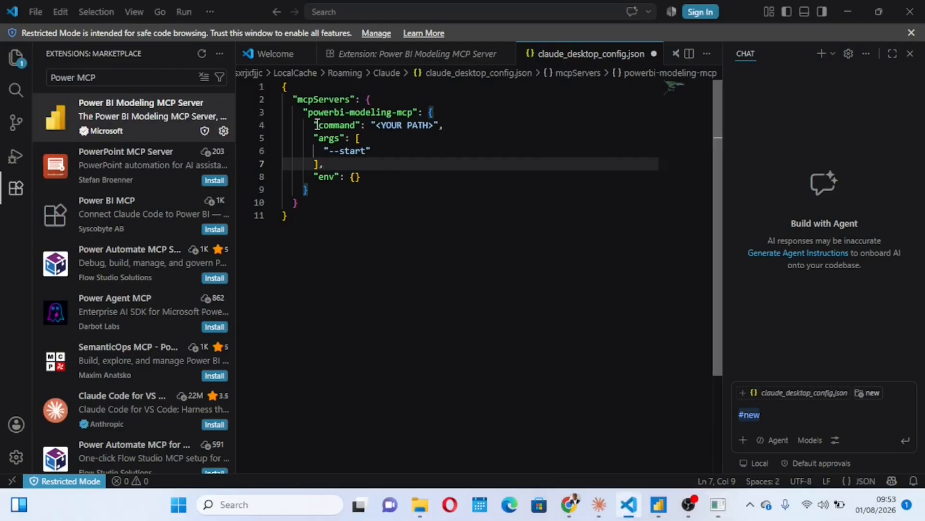
left_click_drag(316, 124, 434, 126)
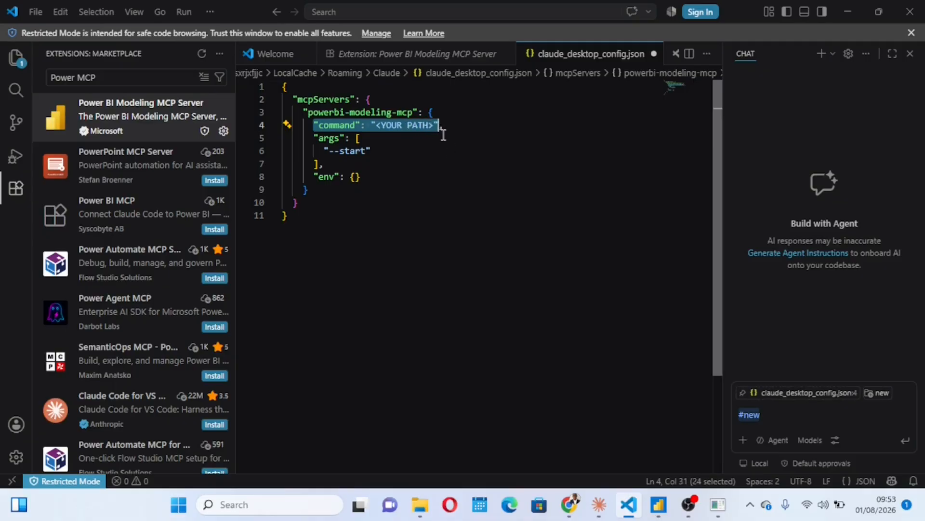
key("ctrl+v")
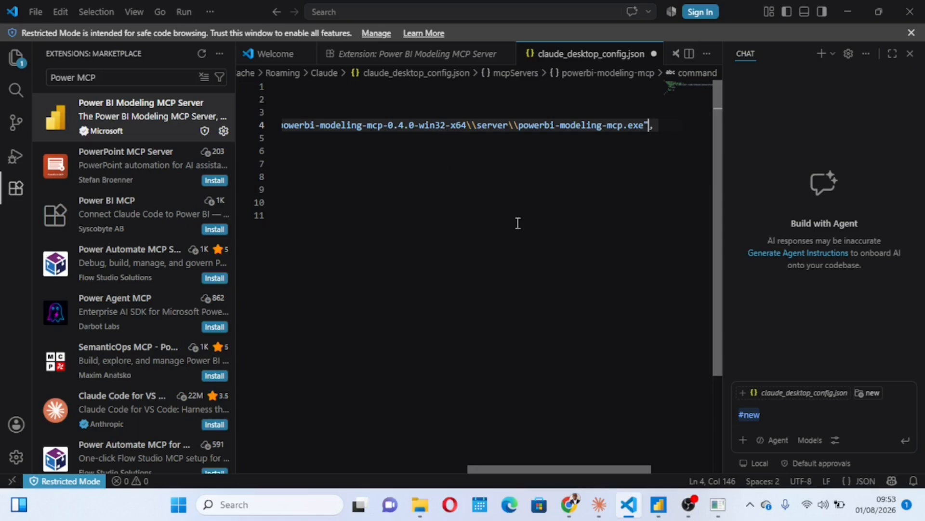
left_click(518, 223)
scroll(452, 162, "right", 10)
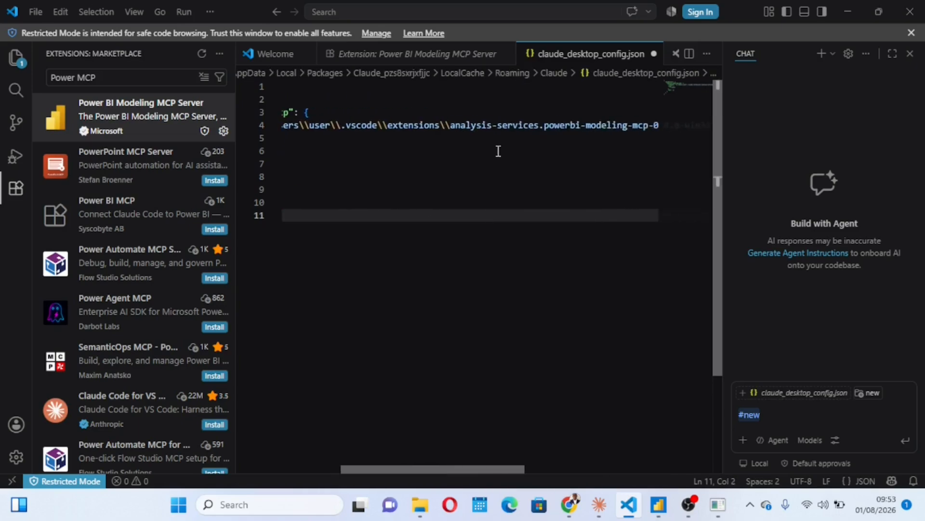
scroll(499, 151, "left", 10)
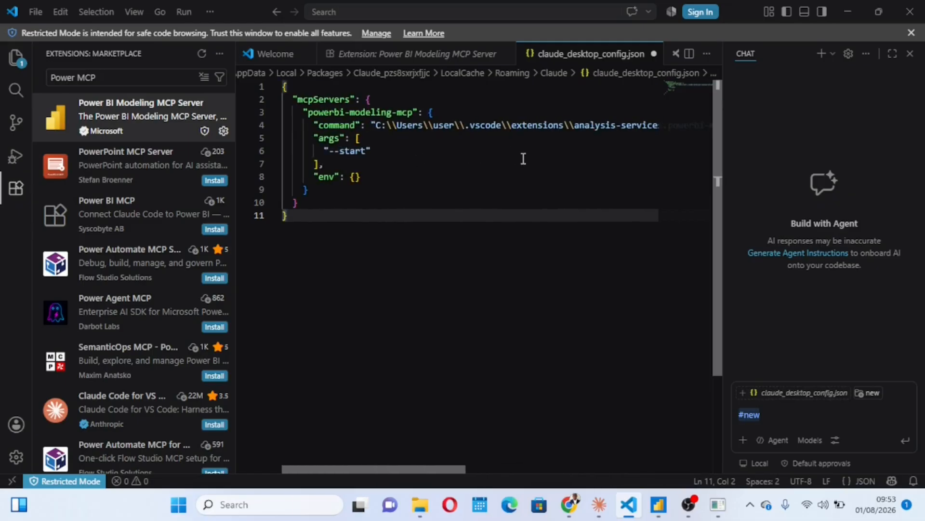
left_click(370, 124)
type(",")
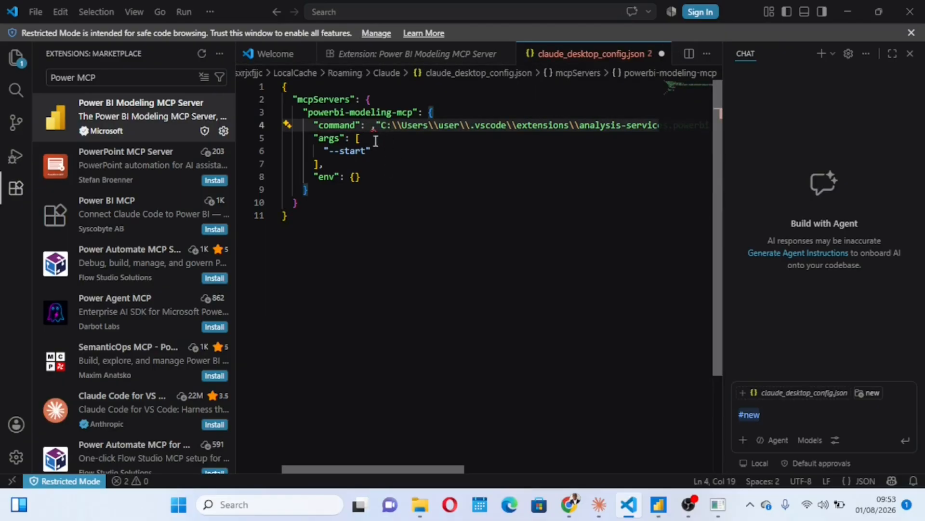
key("BackSpace")
left_click(461, 202)
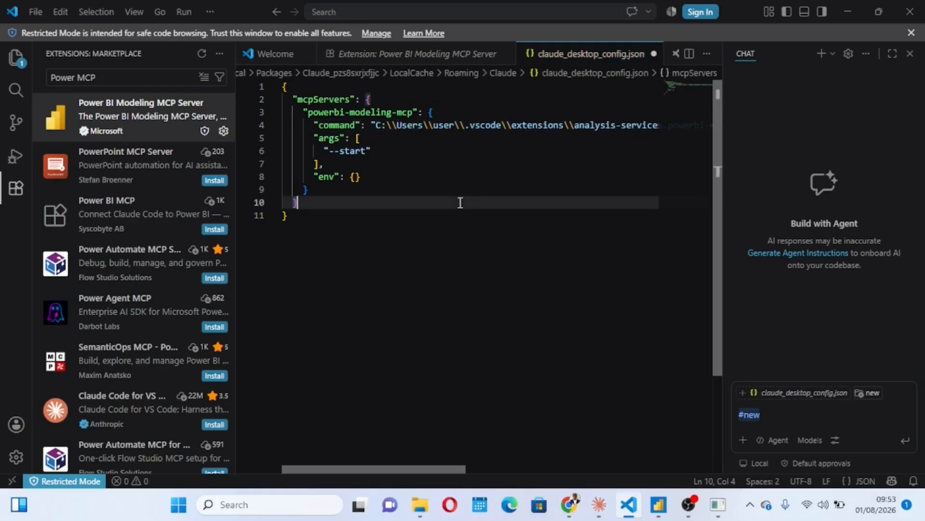
Step: Check the command path through to its trailing comma, then save and close claude_desktop_config.json
scroll(473, 166, "right", 10)
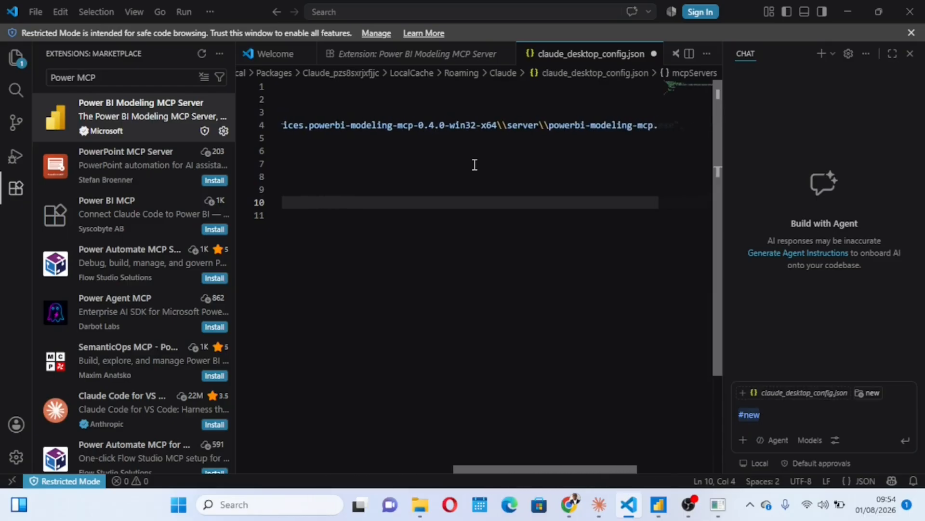
scroll(475, 164, "left", 10)
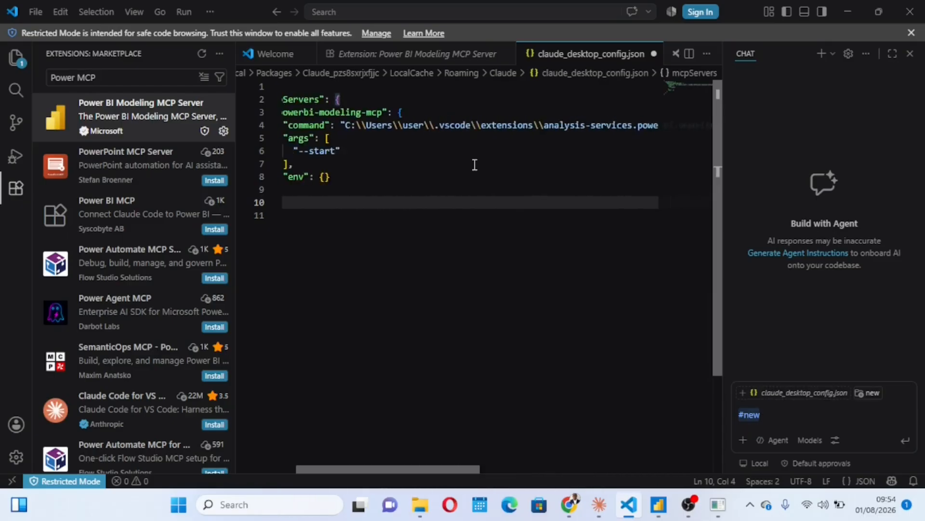
scroll(475, 165, "right", 5)
scroll(475, 165, "right", 6)
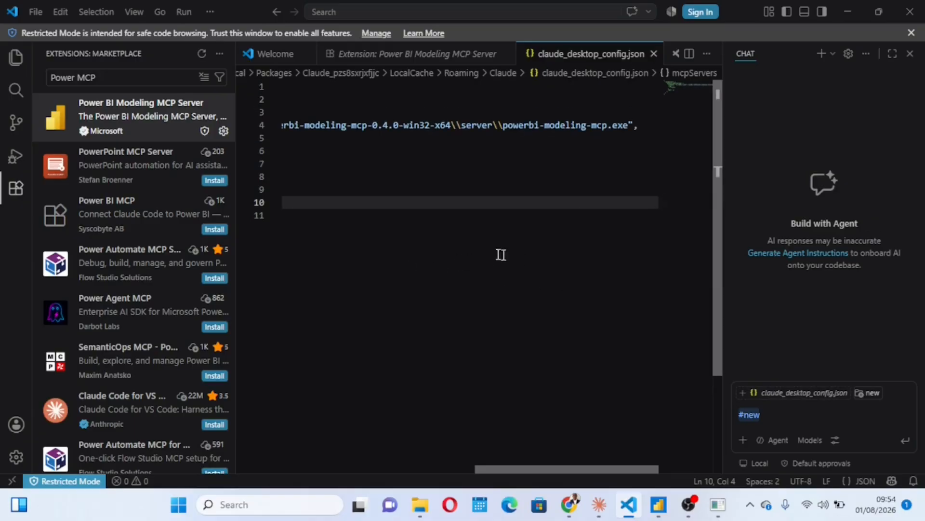
left_click(654, 53)
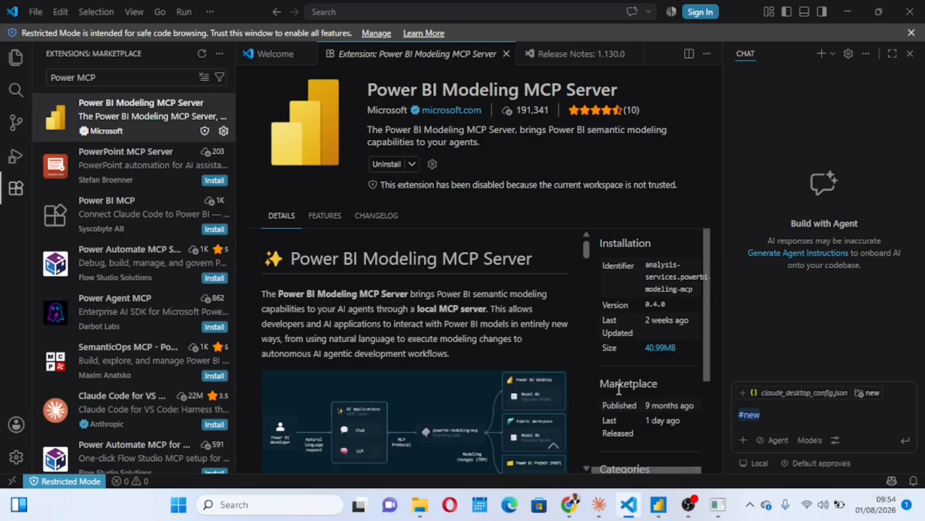
Step: Switch to Claude, close the Local MCP servers settings, and close the Claude window
mouse_move(599, 504)
left_click(604, 443)
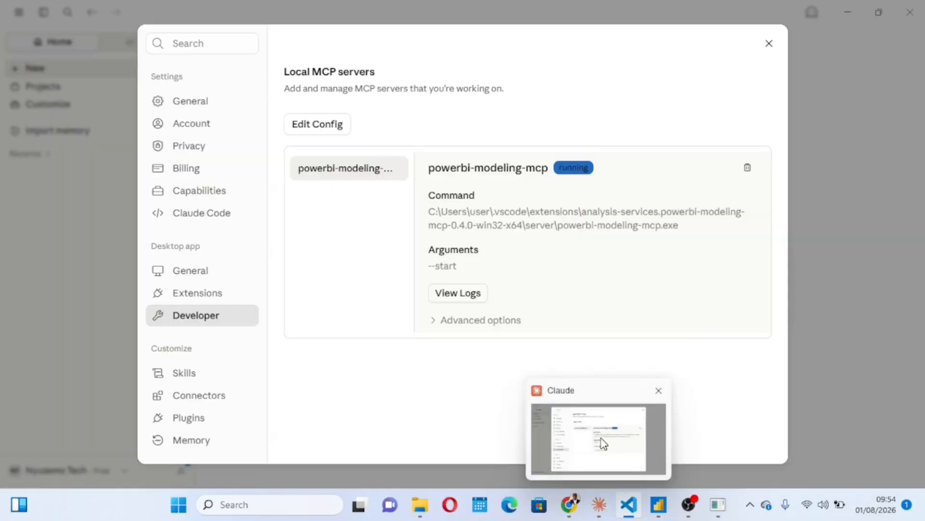
left_click(769, 44)
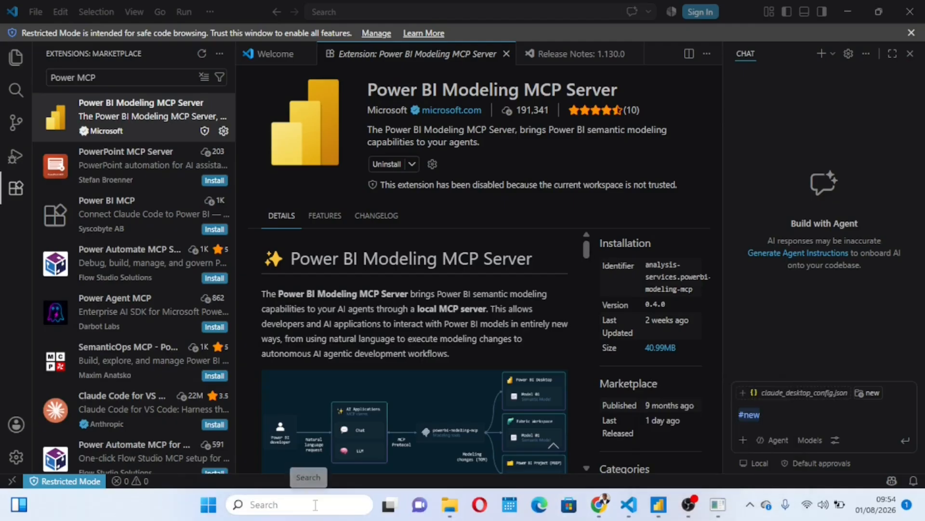
Step: Search Windows for "task", open Task Manager, and maximize its window
left_click(313, 507)
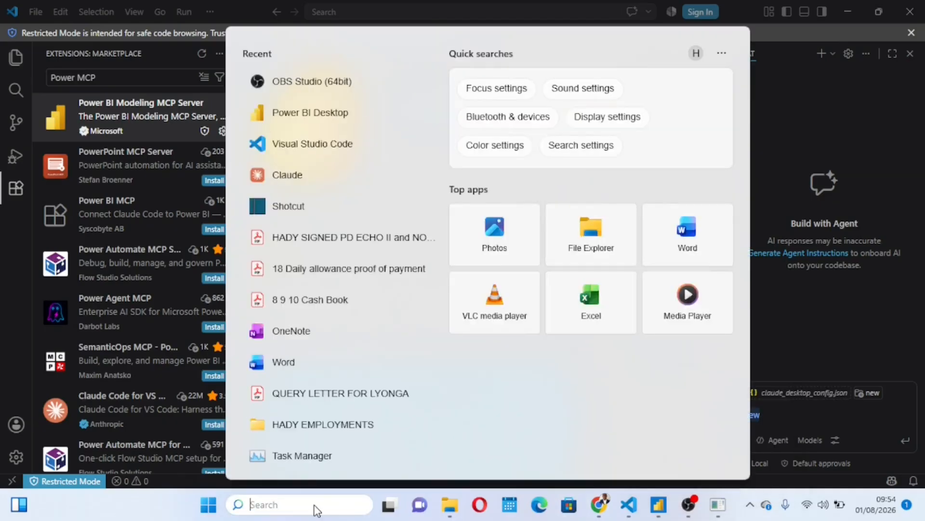
type("ts")
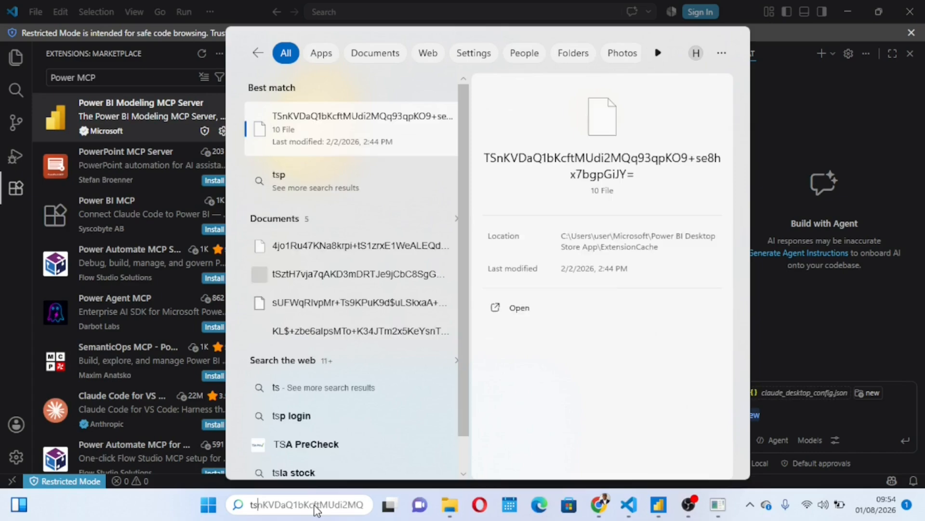
key("BackSpace")
type("ask")
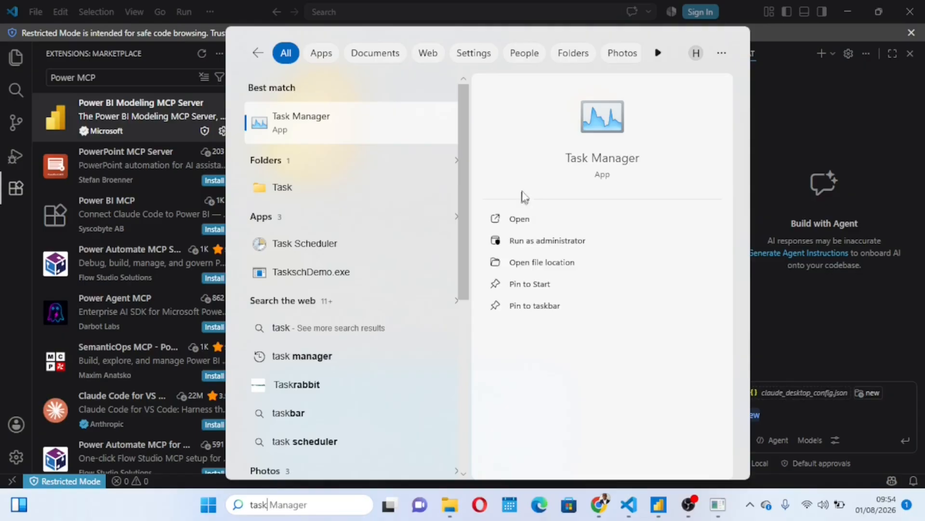
left_click(530, 218)
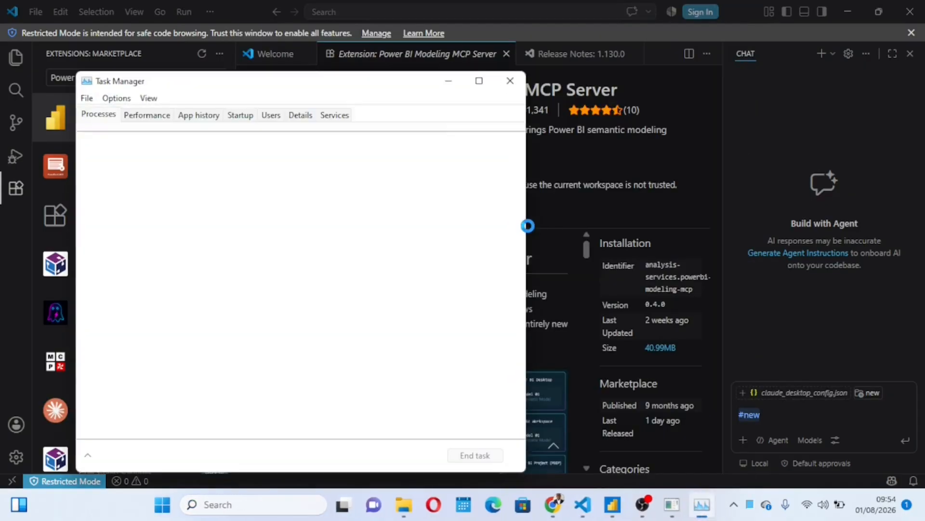
left_click(480, 82)
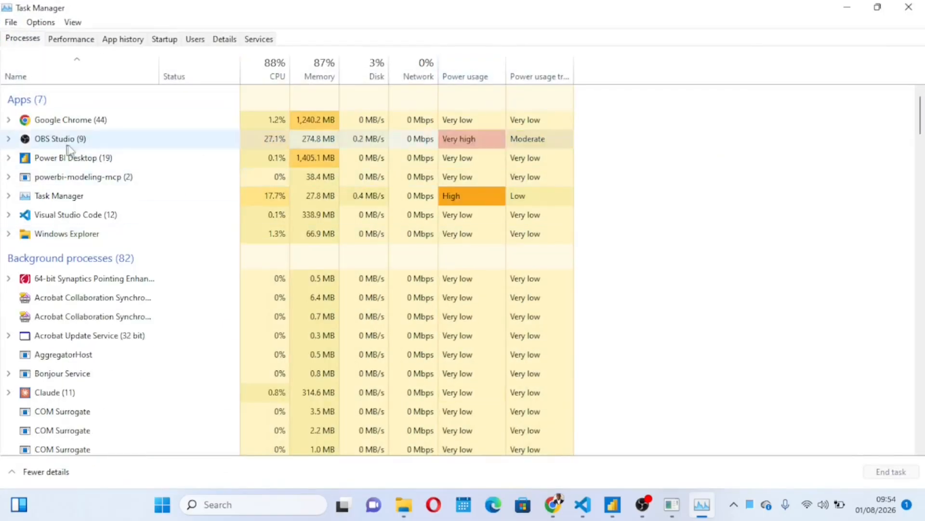
Step: End the Claude task among the background processes and close Task Manager
left_click(104, 396)
right_click(103, 396)
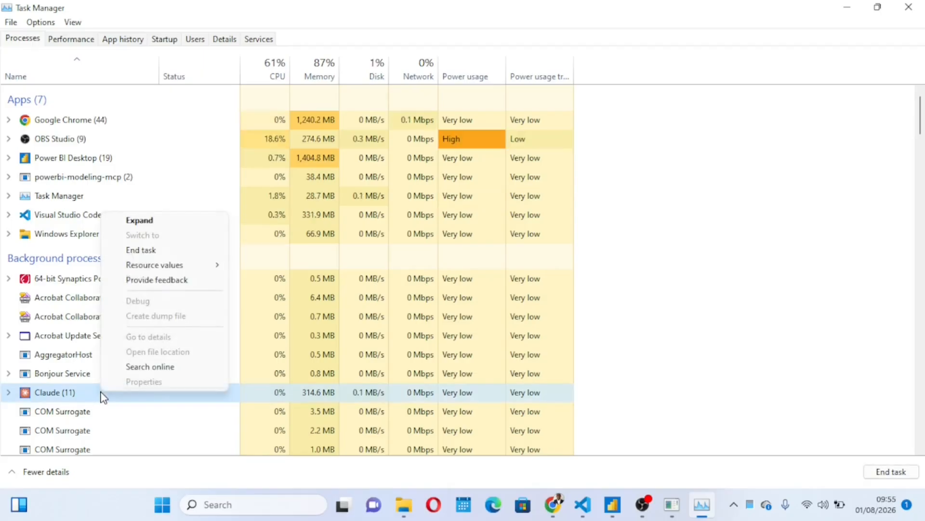
left_click(161, 251)
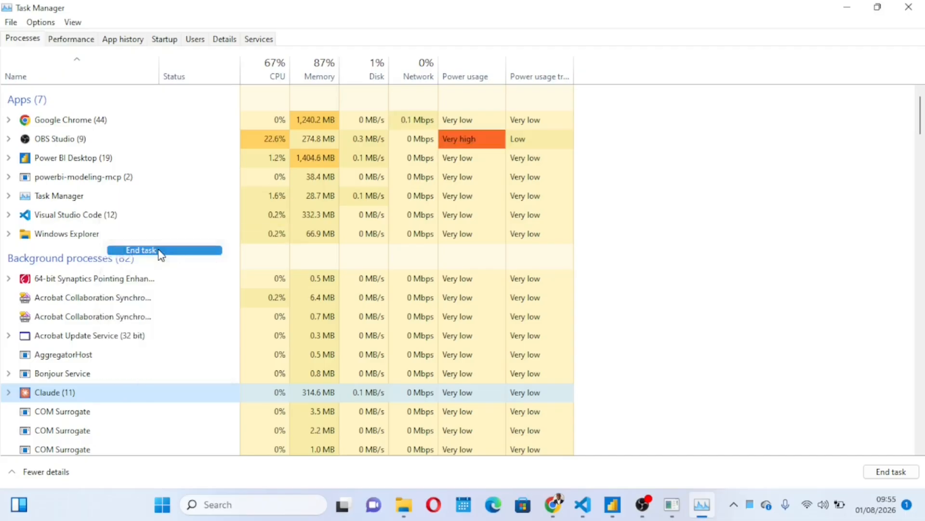
left_click(910, 8)
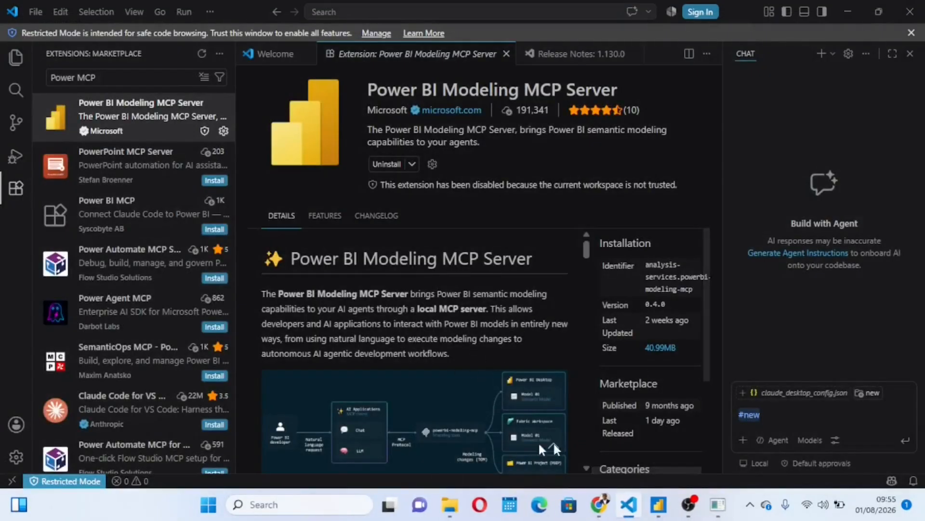
Step: Search Windows for "claude" and open the Claude app
left_click(296, 505)
type("claude")
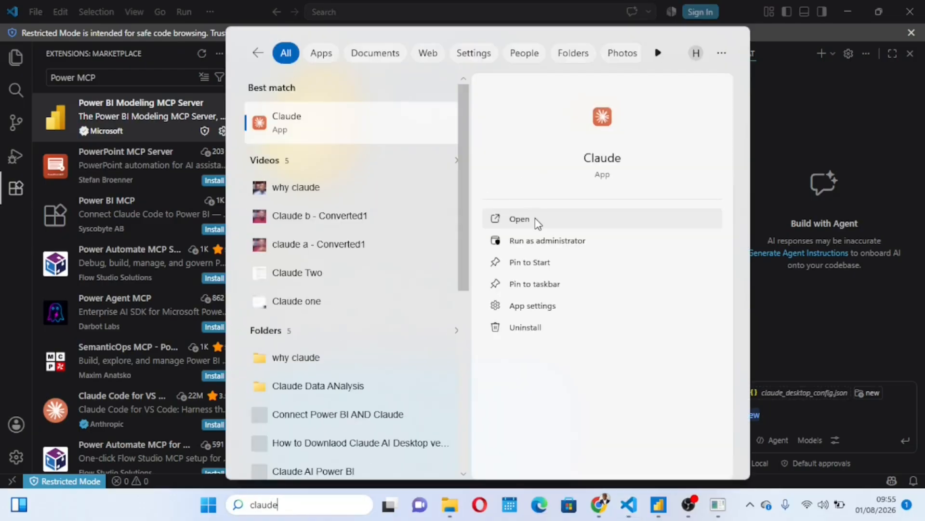
left_click(535, 219)
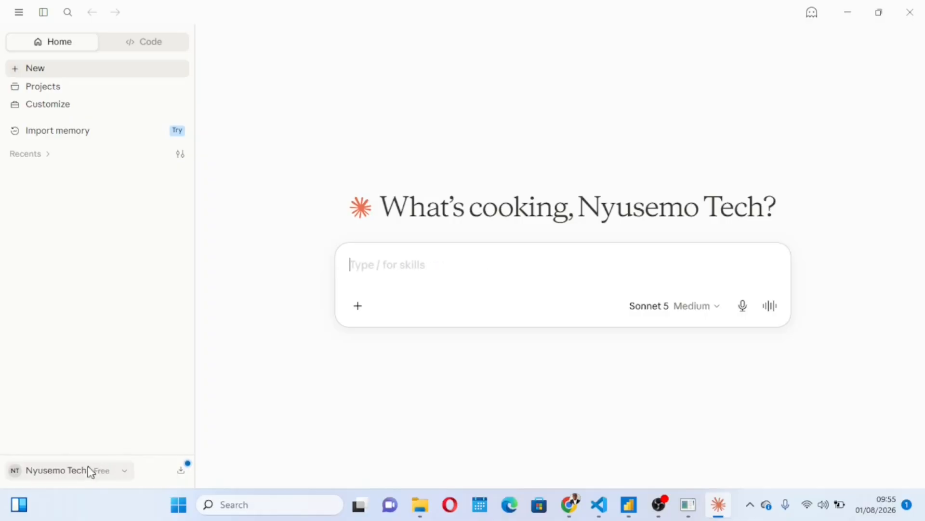
Step: Check the status of powerbi-modeling-mcp in Claude's Developer settings for local MCP servers, and close the settings
left_click(108, 477)
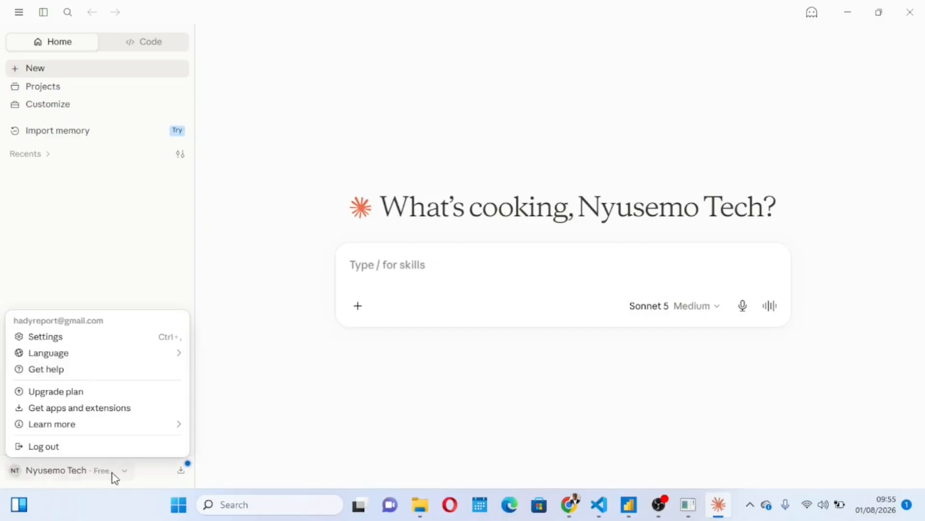
left_click(52, 339)
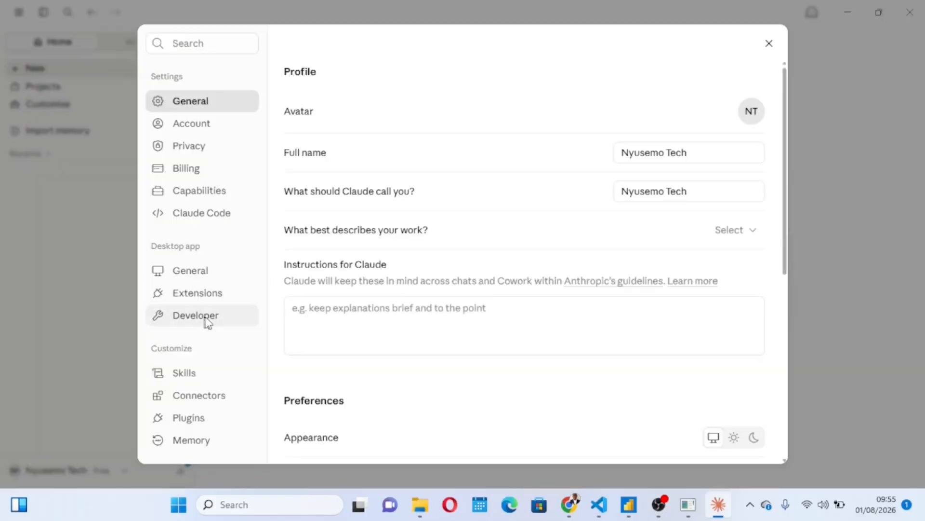
left_click(208, 321)
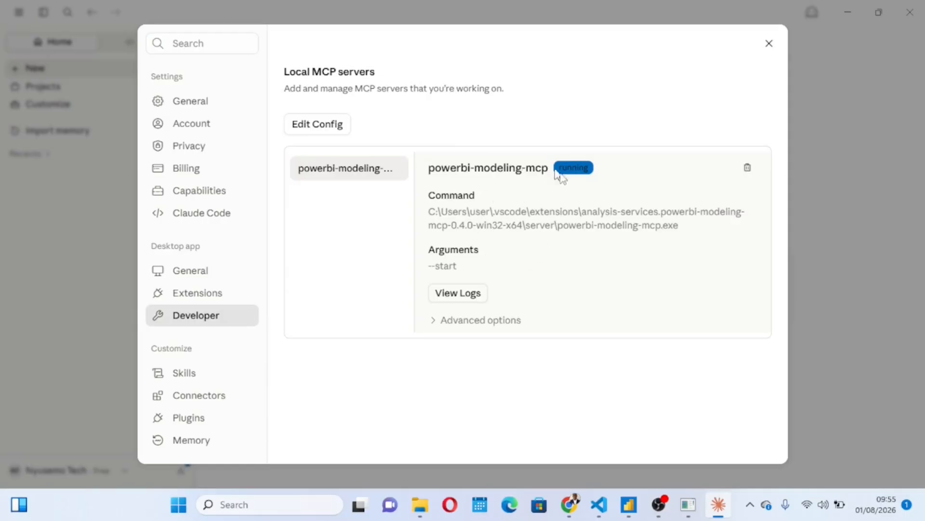
left_click(769, 43)
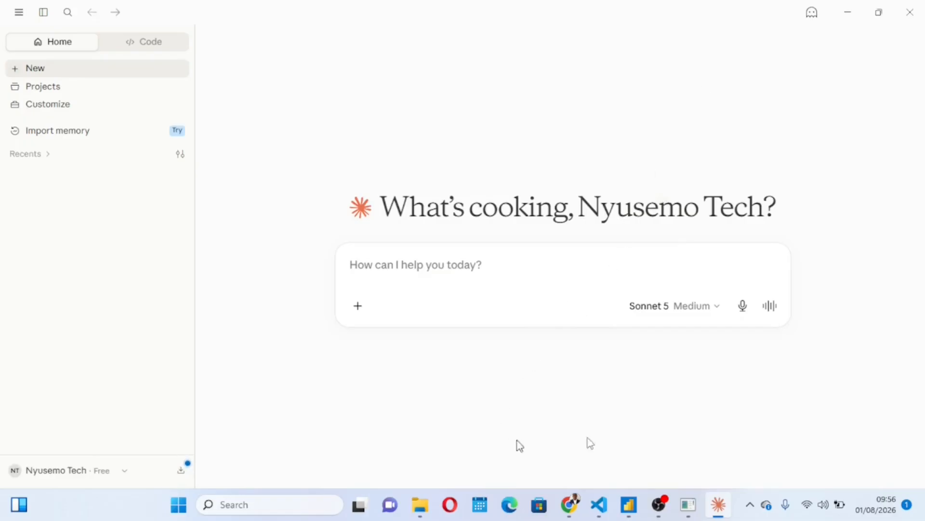
Step: Switch to the Power Query Editor window and examine the financials table's columns, especially Month Name and Year
mouse_move(629, 504)
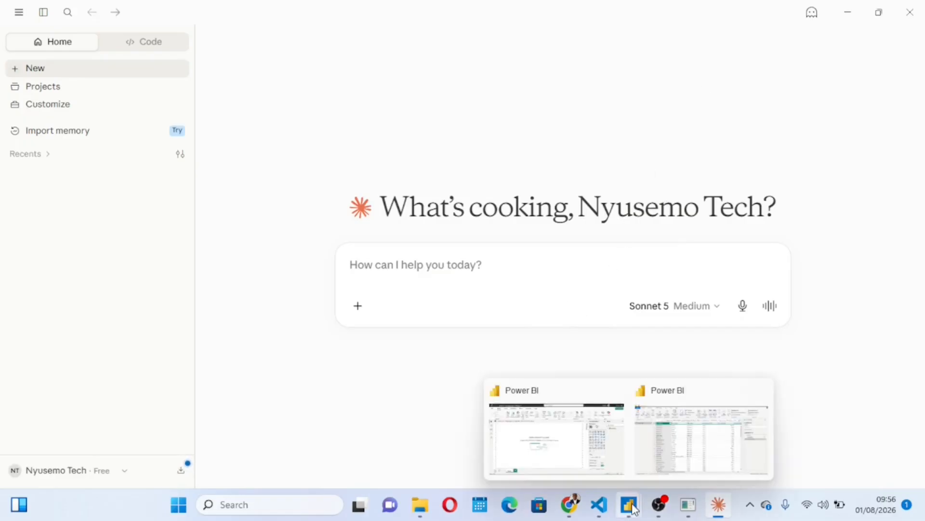
mouse_move(684, 457)
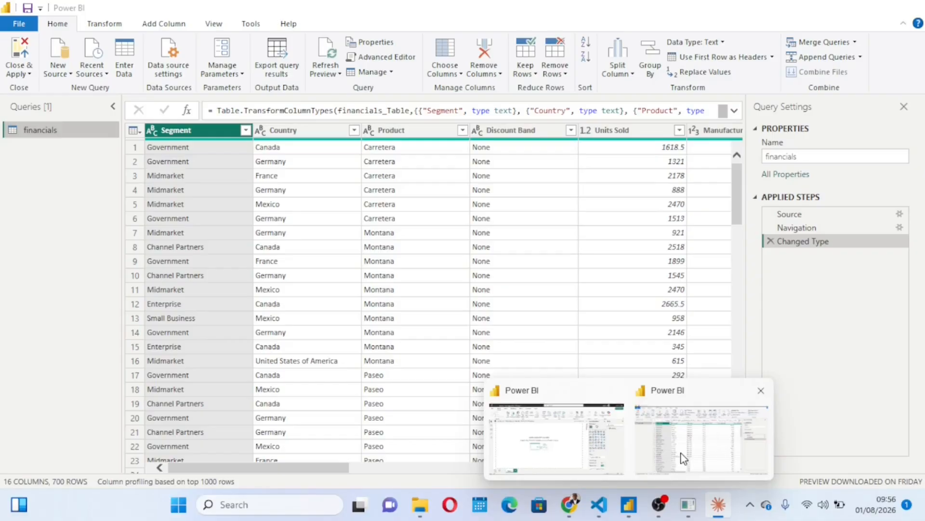
left_click(683, 458)
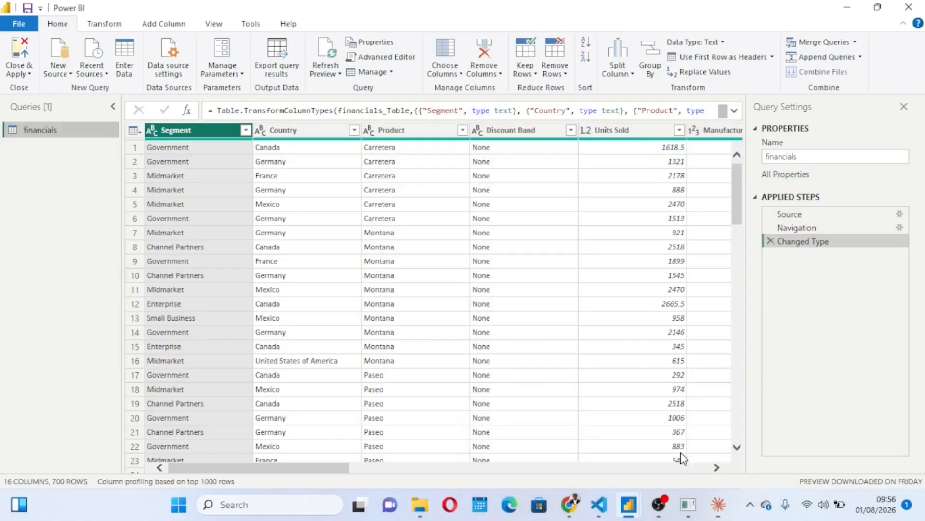
scroll(575, 361, "right", 10)
scroll(578, 361, "right", 10)
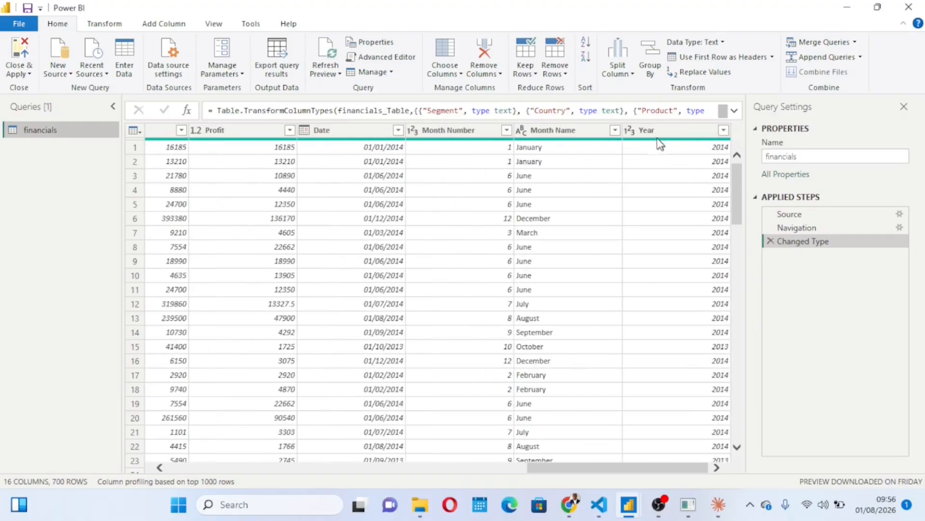
left_click(654, 135)
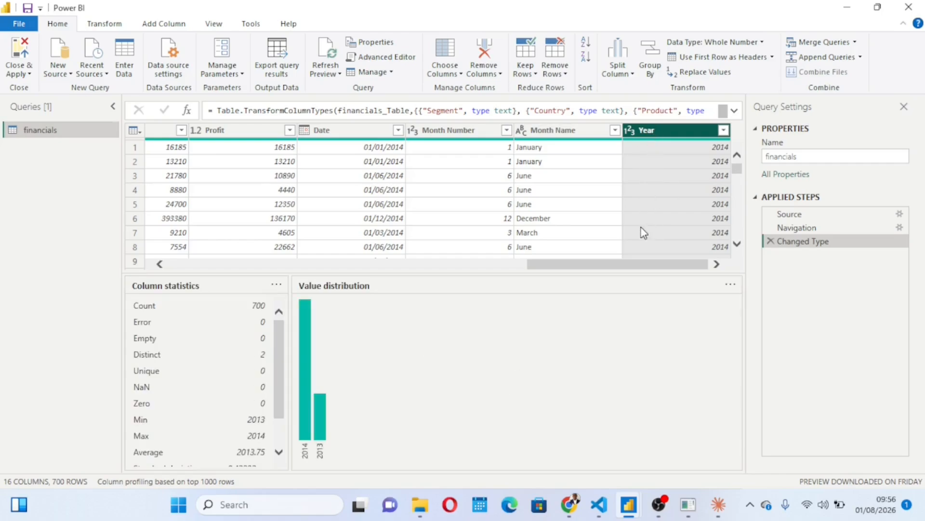
scroll(637, 168, "down", 1)
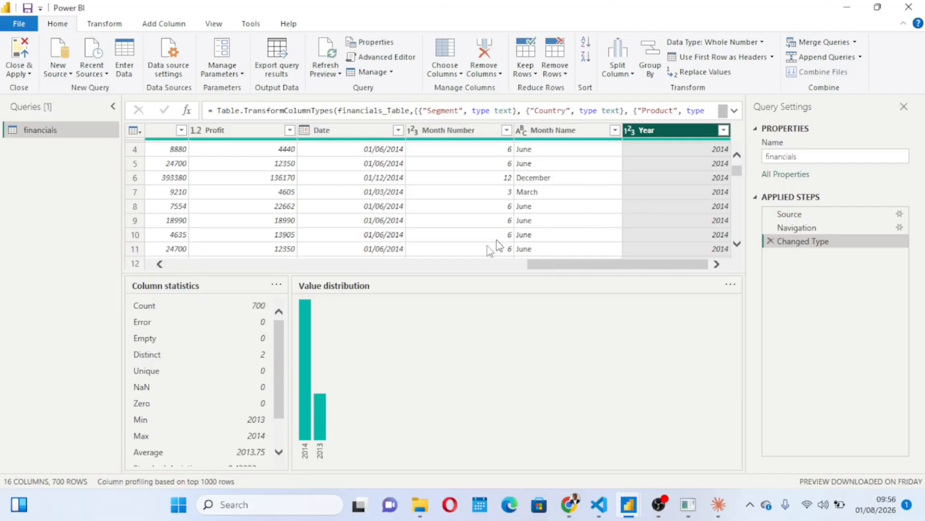
left_click(570, 179)
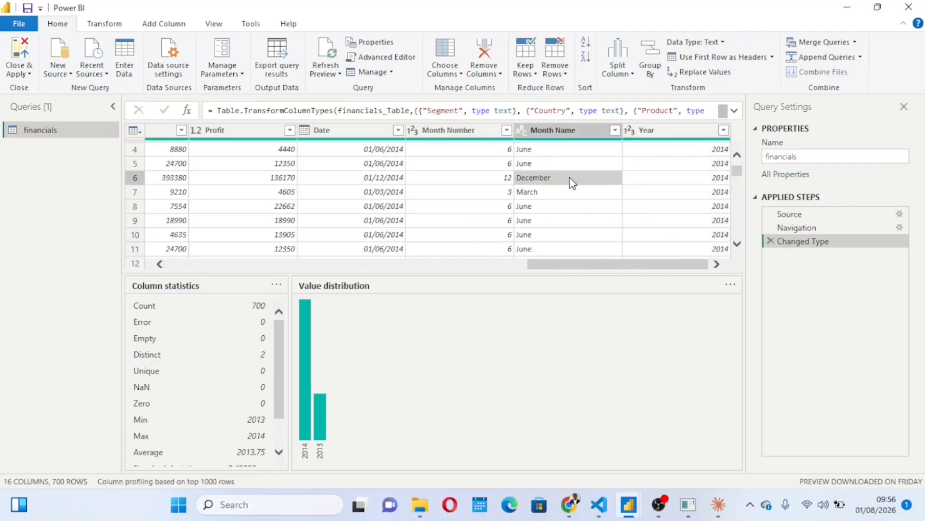
left_click(665, 173)
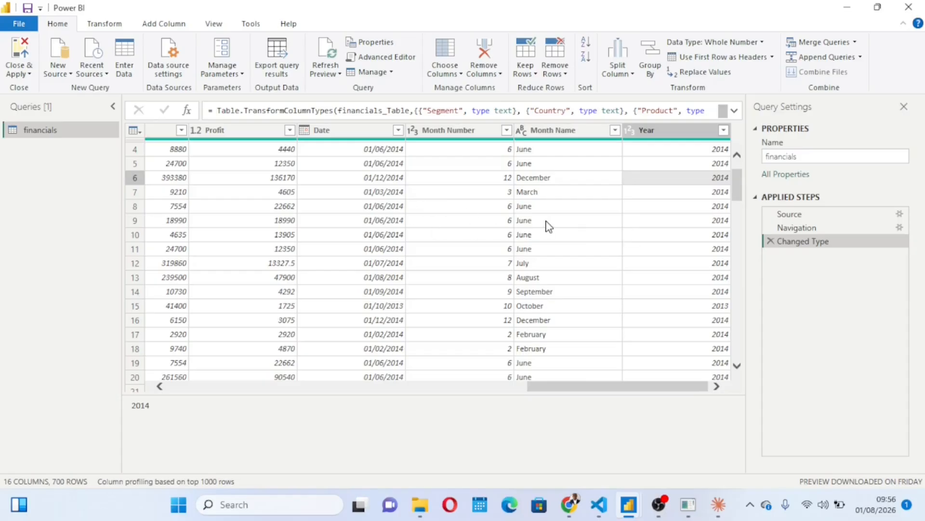
scroll(546, 222, "left", 4)
scroll(546, 222, "right", 4)
Step: Switch to Claude and send the prompt "Connect to Power BI desktop that is opened"
mouse_move(718, 504)
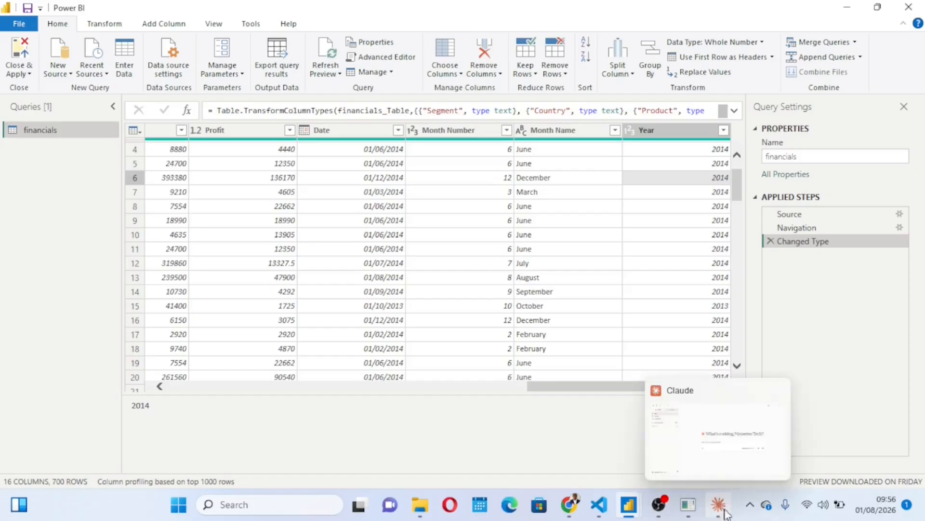
left_click(716, 452)
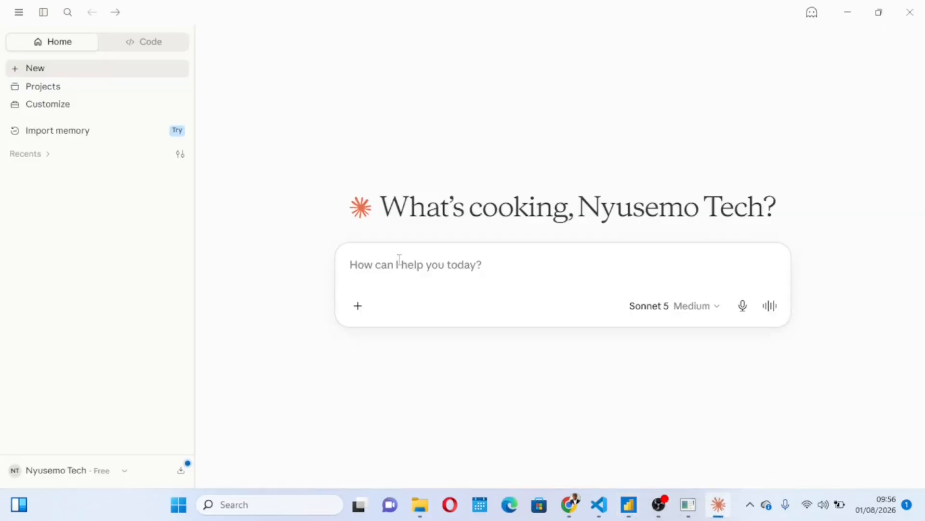
type("Connect")
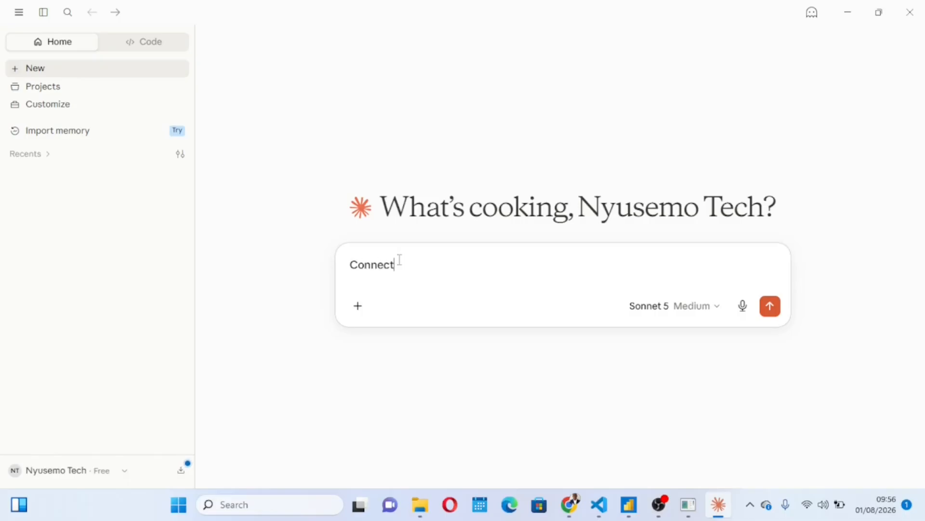
type(" to poer")
key("BackSpace")
key("BackSpace")
key("BackSpace")
left_click(418, 270)
key("BackSpace")
type("Power BI desk")
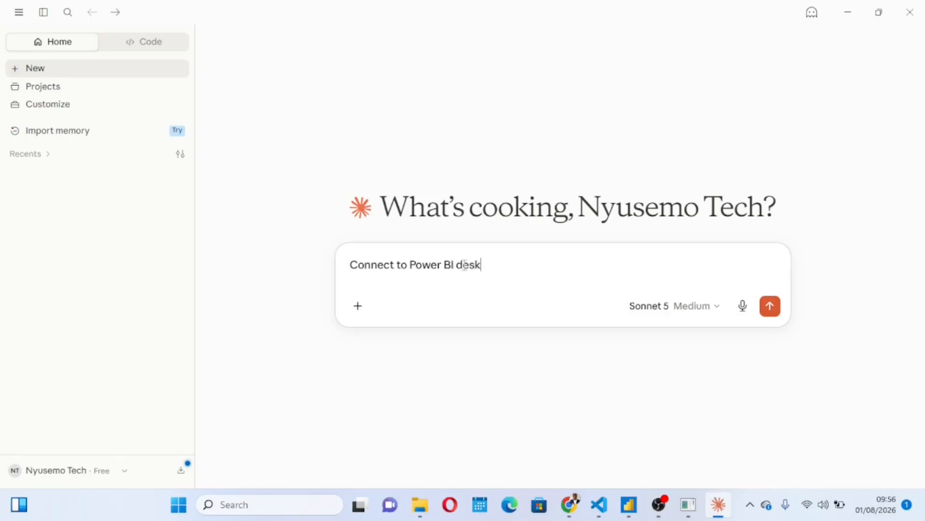
type("that is opened")
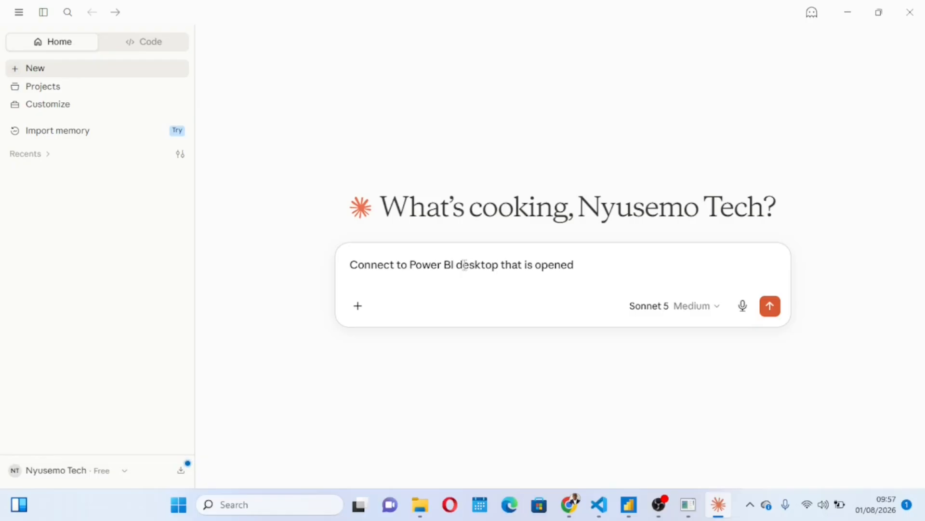
left_click(772, 312)
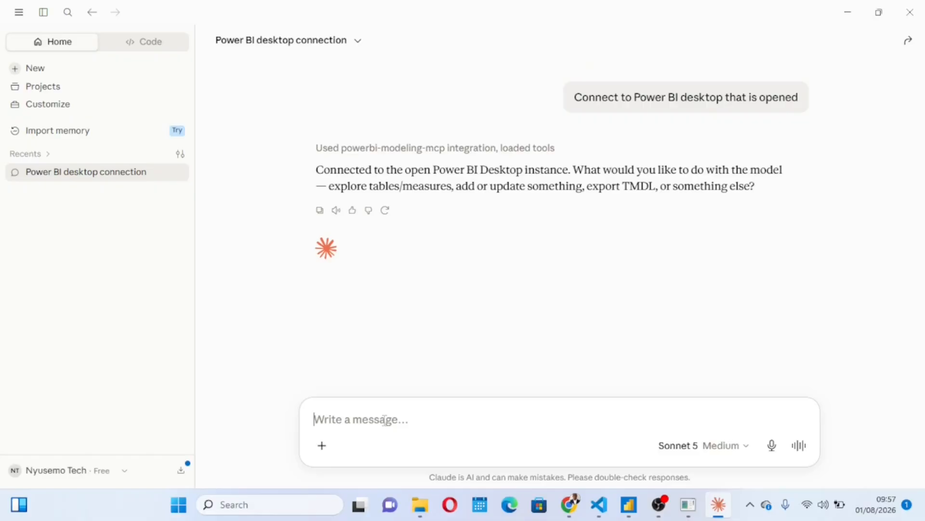
Step: Send Claude the prompt "Create another column with quarterly analysis" and read through its reply
type("Create another column")
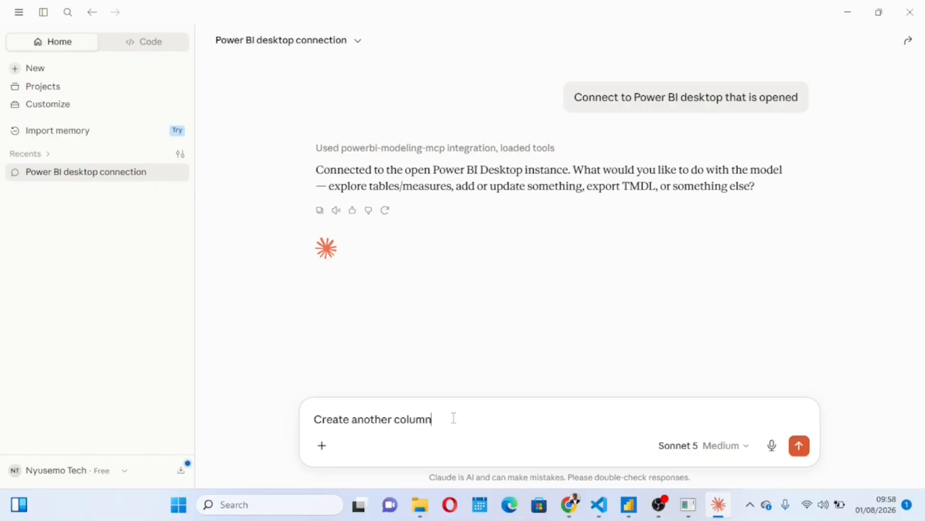
type(" with quarterly")
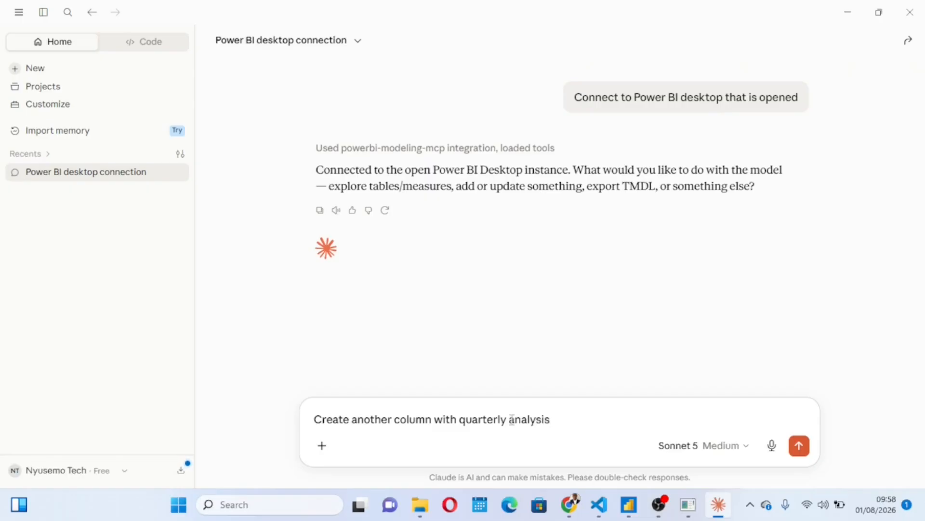
type(" analysis")
key("Return")
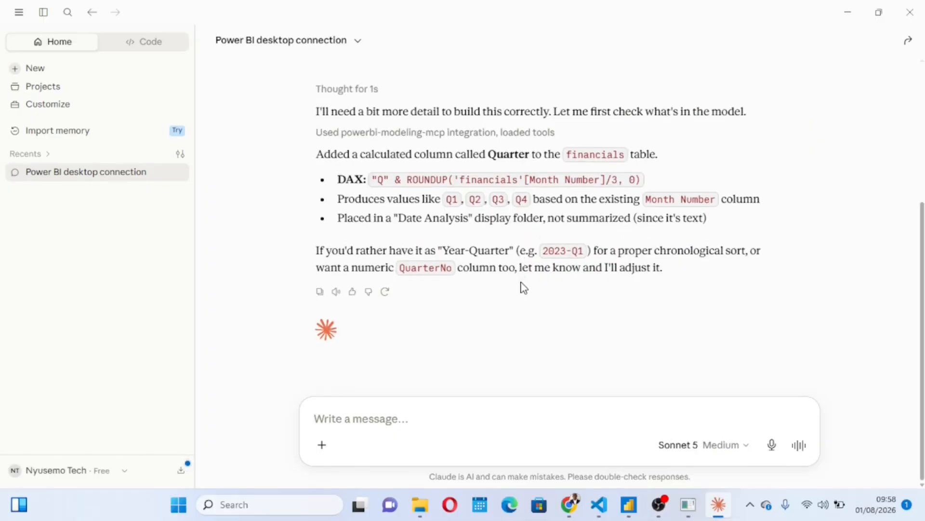
scroll(524, 288, "up", 1)
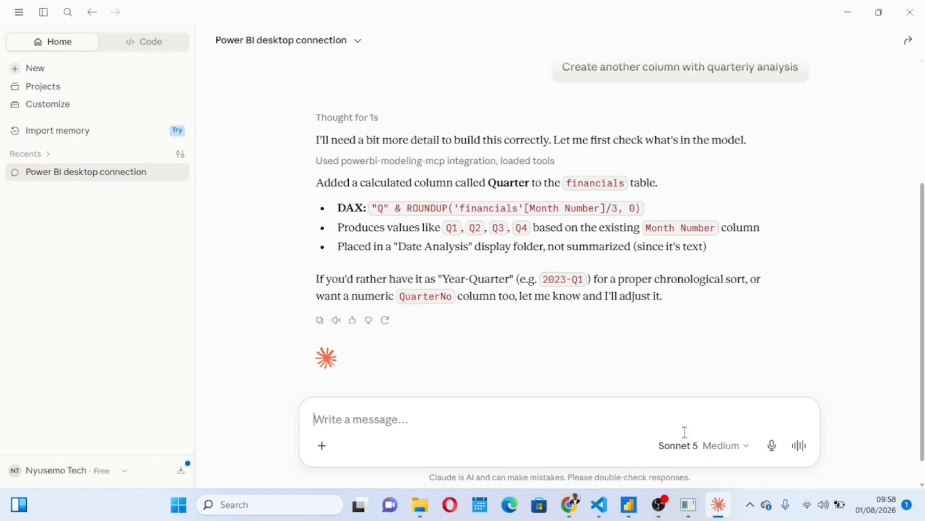
Step: Switch to the Power BI report window and look for the Quarter column in the financials table's Date Analysis folder
mouse_move(629, 505)
left_click(695, 443)
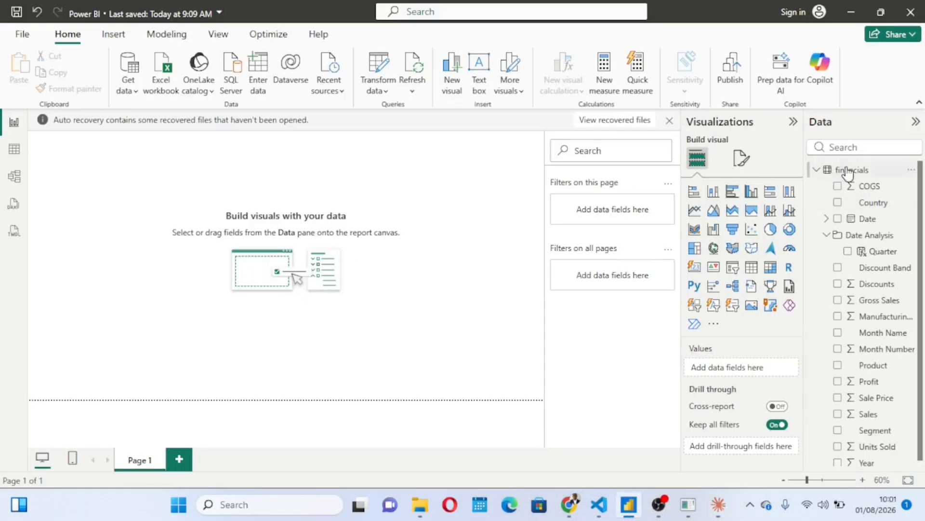
left_click(817, 170)
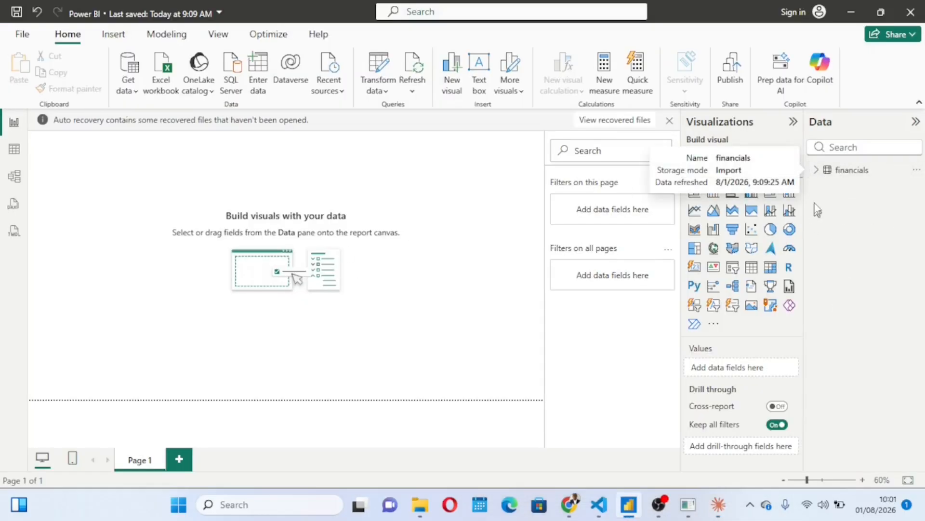
left_click(817, 170)
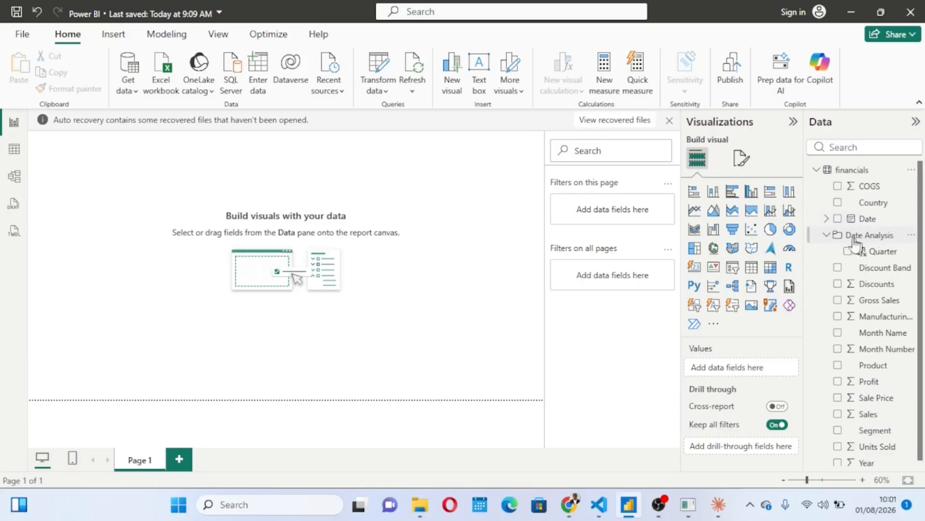
mouse_move(883, 254)
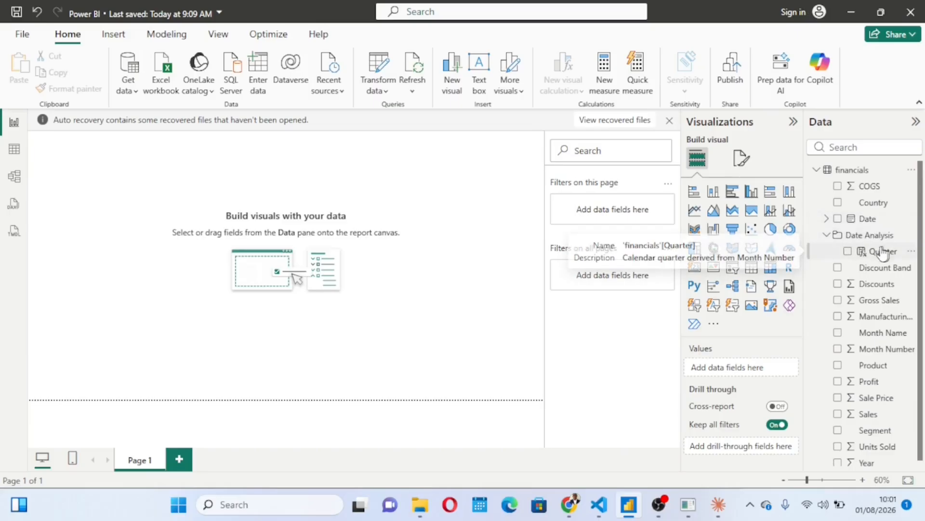
Step: Add a table visual with Quarter and Profit to Page 1 and move it toward the middle of the canvas
left_click(848, 253)
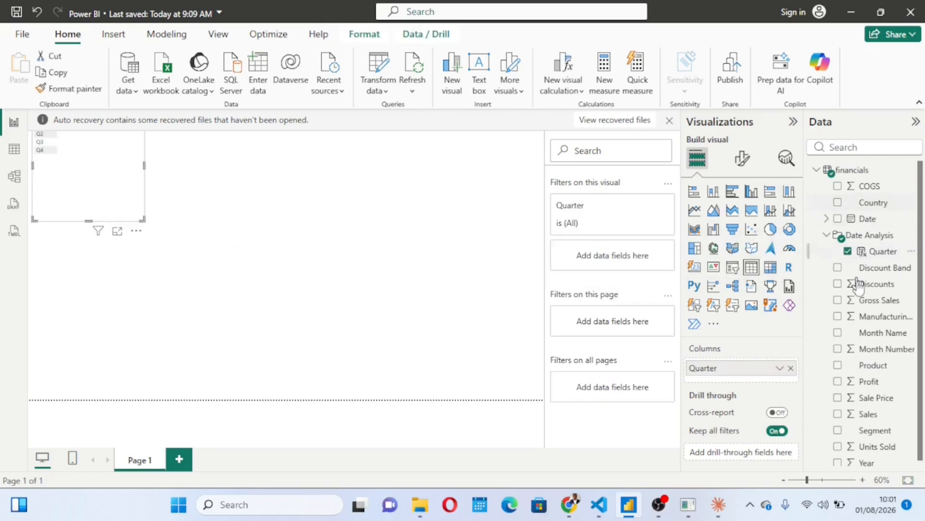
left_click(839, 382)
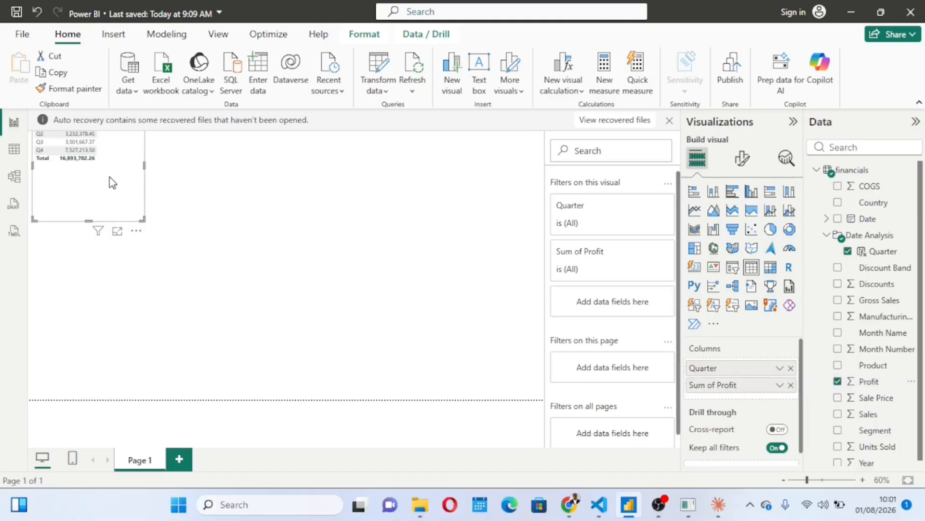
left_click_drag(144, 217, 269, 252)
Step: Convert the Quarter and Profit table into a clustered column chart and widen it to about twice its width
right_click(270, 249)
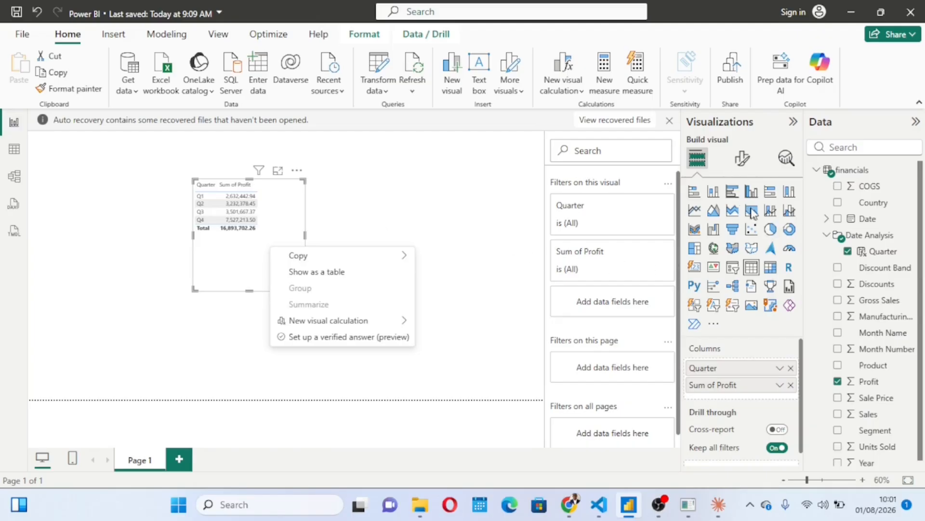
left_click(752, 192)
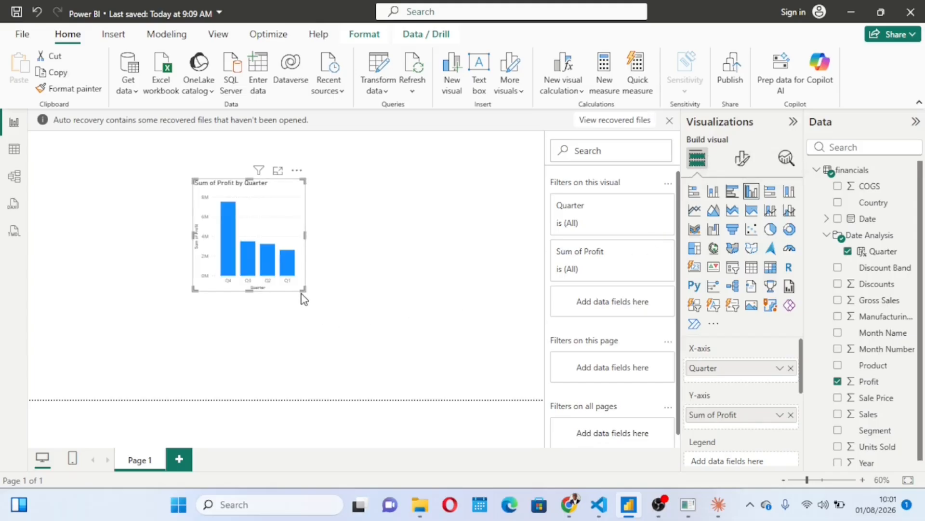
left_click_drag(302, 287, 427, 300)
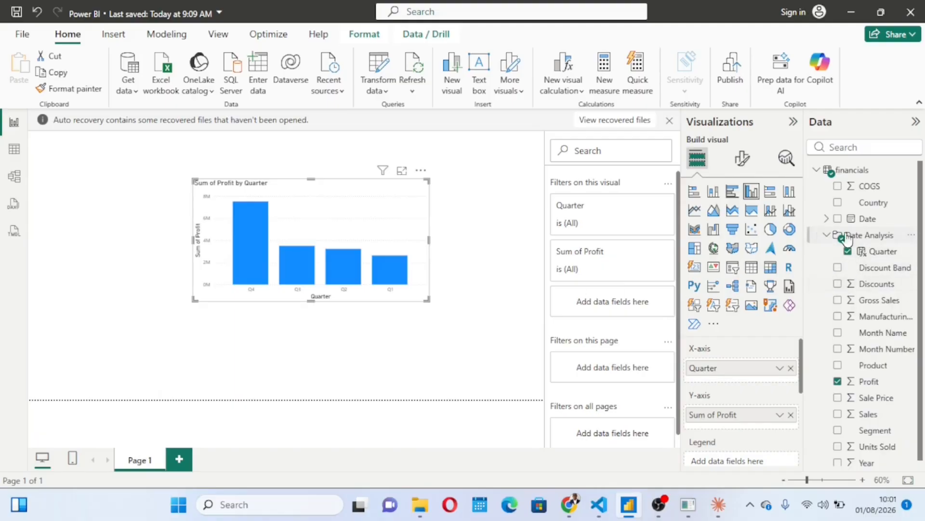
left_click(911, 235)
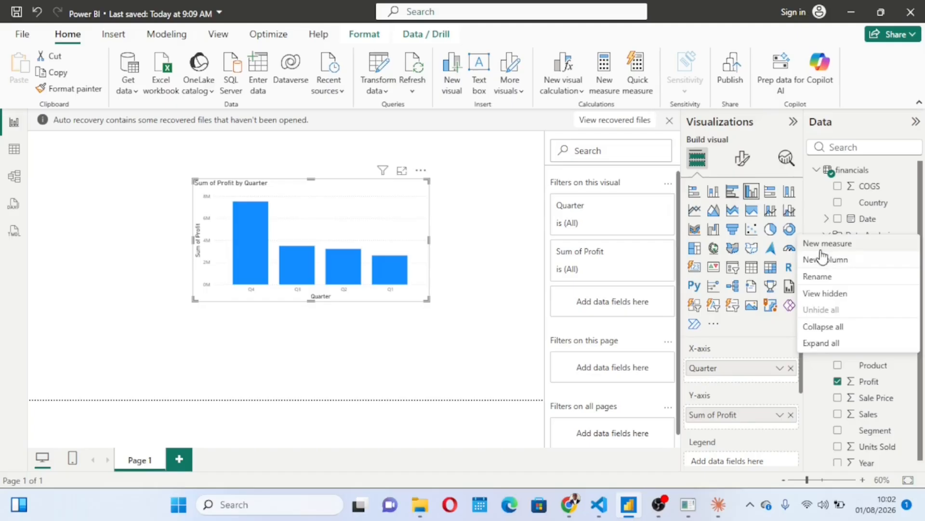
left_click(463, 234)
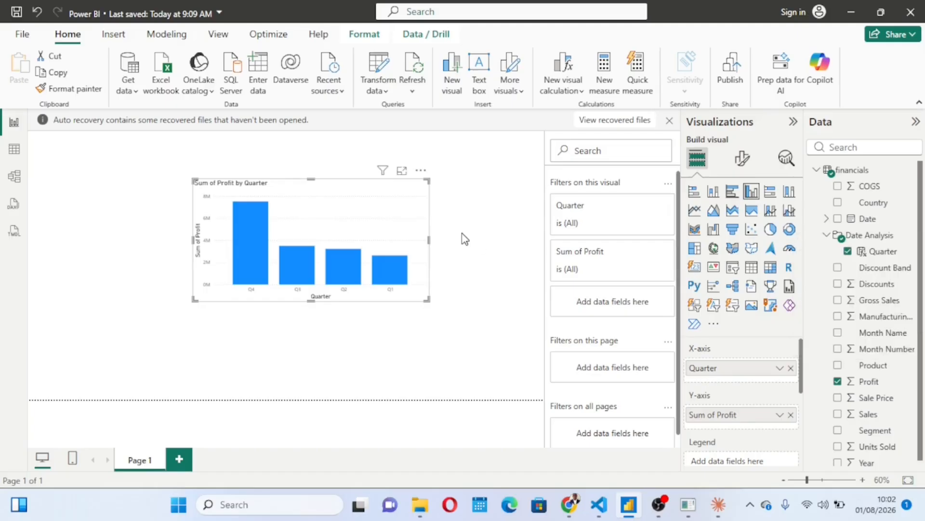
Step: Show the financials table's data and examine the Quarter column's formula and its values against the month columns
left_click(15, 151)
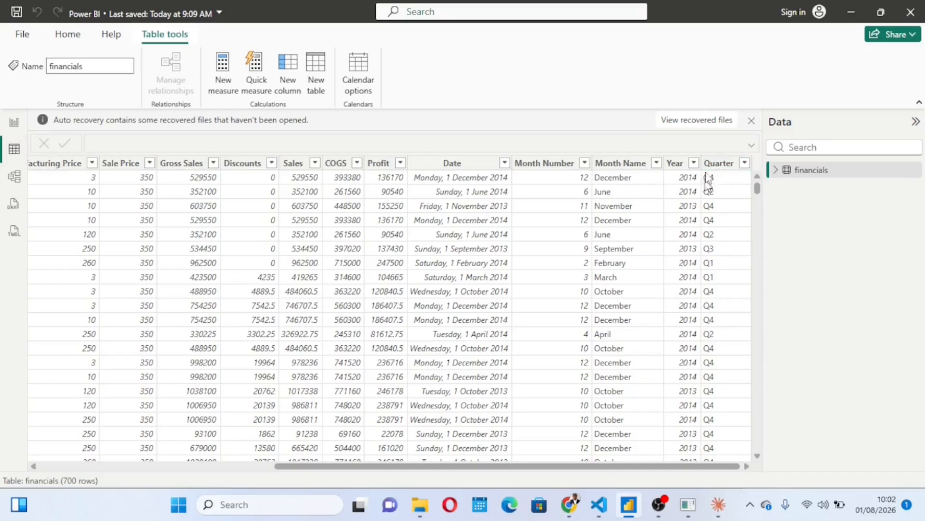
left_click(673, 163)
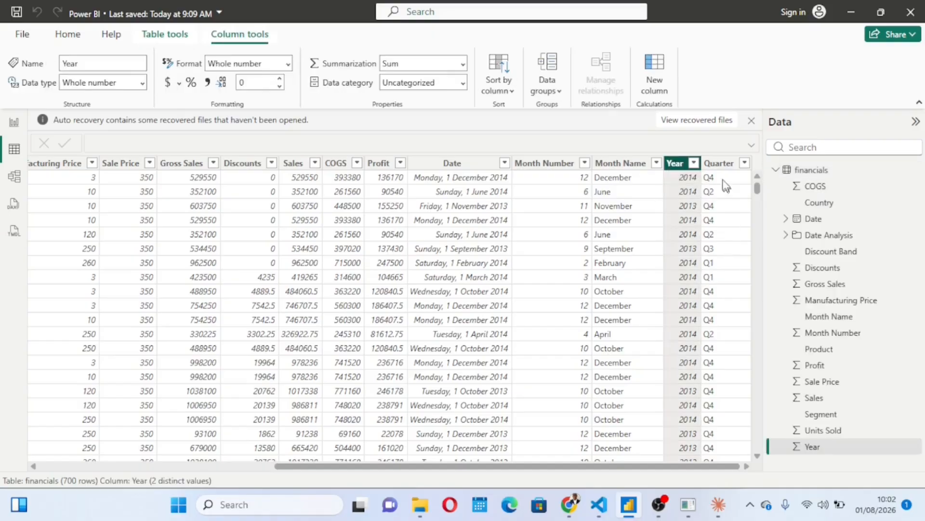
left_click(719, 164)
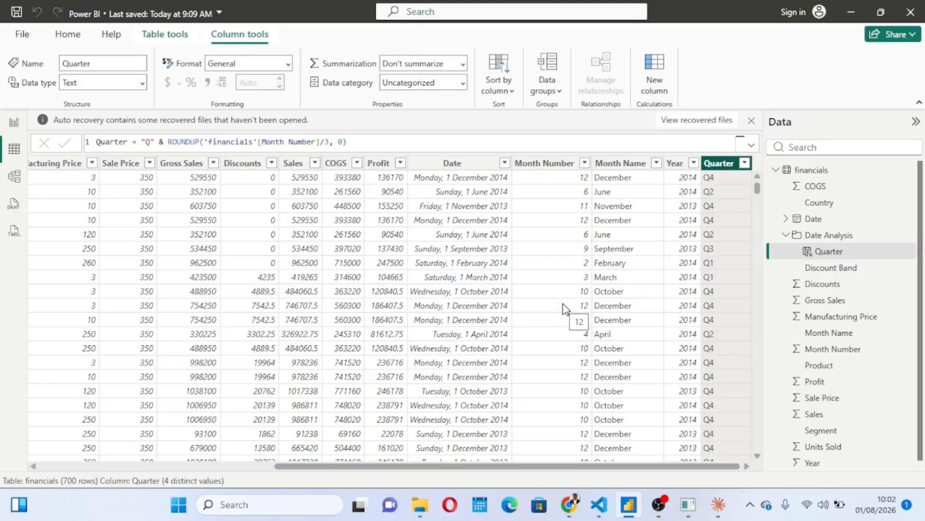
scroll(589, 308, "down", 4)
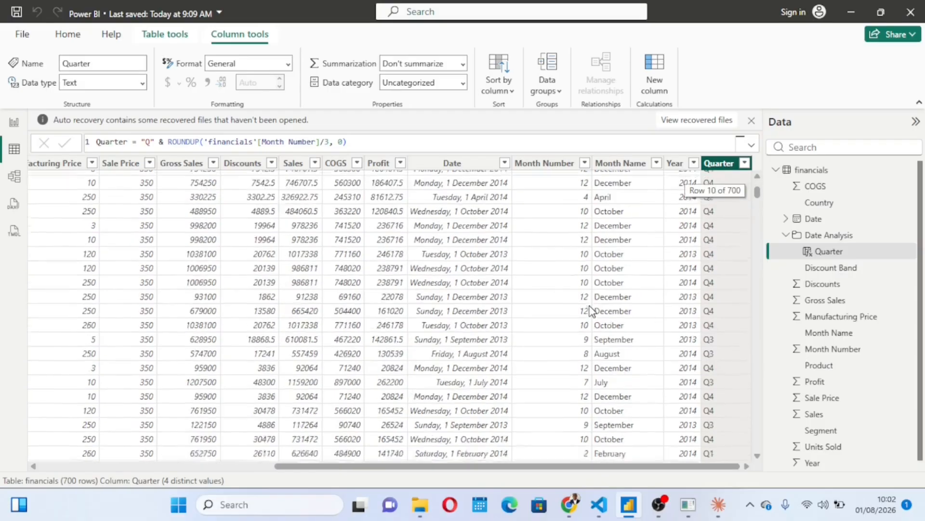
scroll(640, 397, "down", 8)
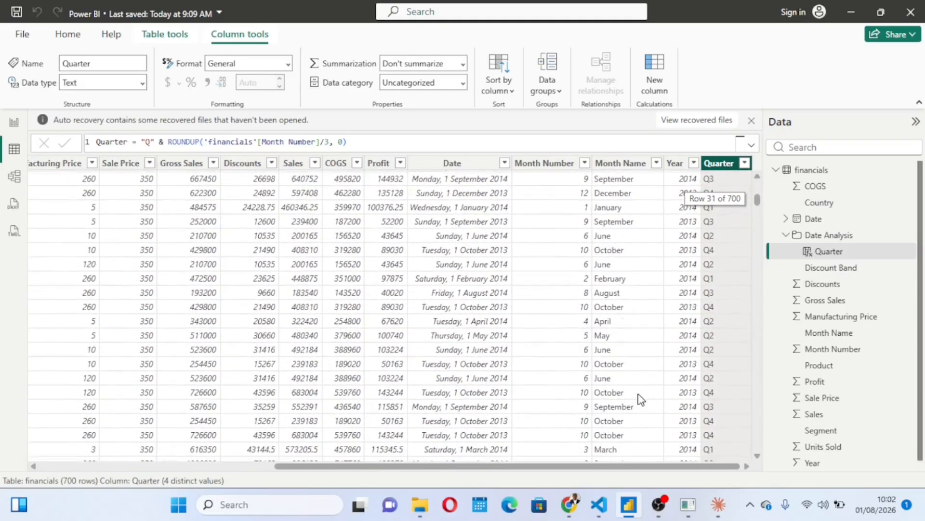
scroll(641, 398, "up", 12)
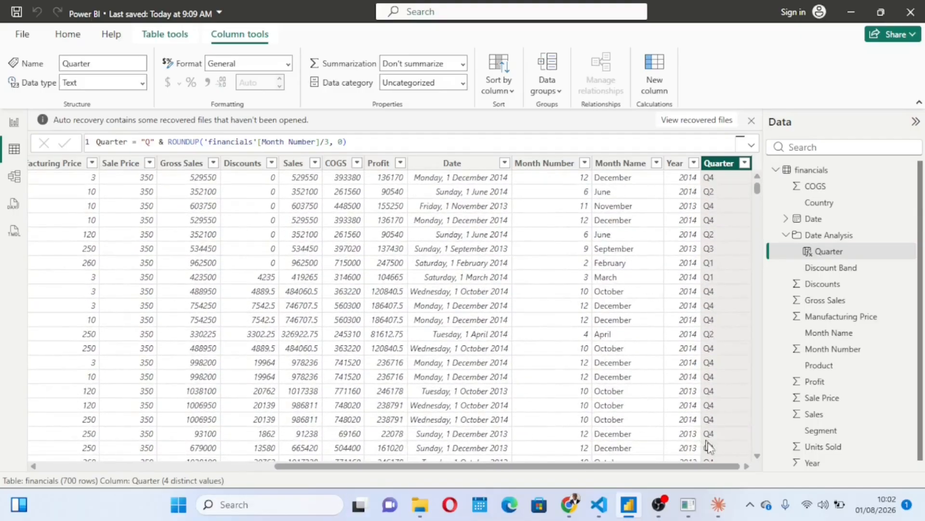
Step: Switch to Claude Desktop and review its reply about the Quarter column's DAX formula and display folder
mouse_move(723, 514)
left_click(727, 432)
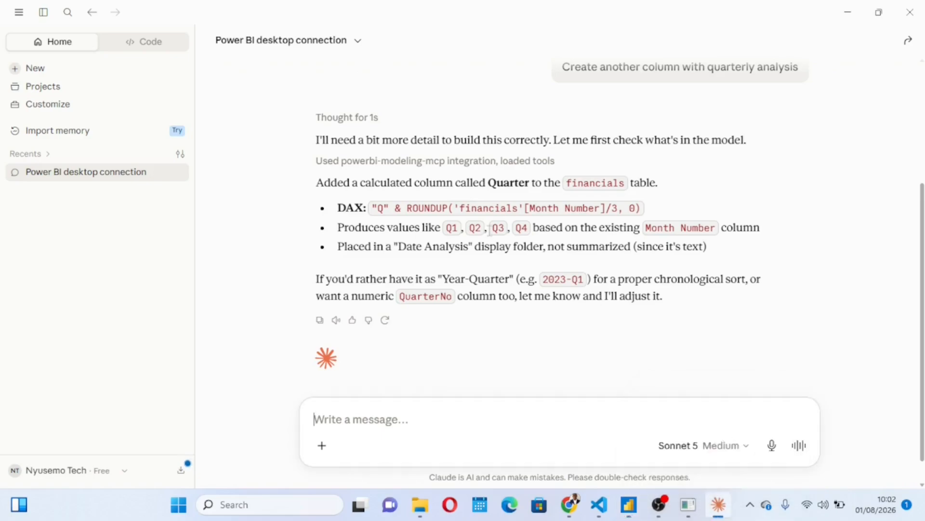
scroll(490, 230, "down", 2)
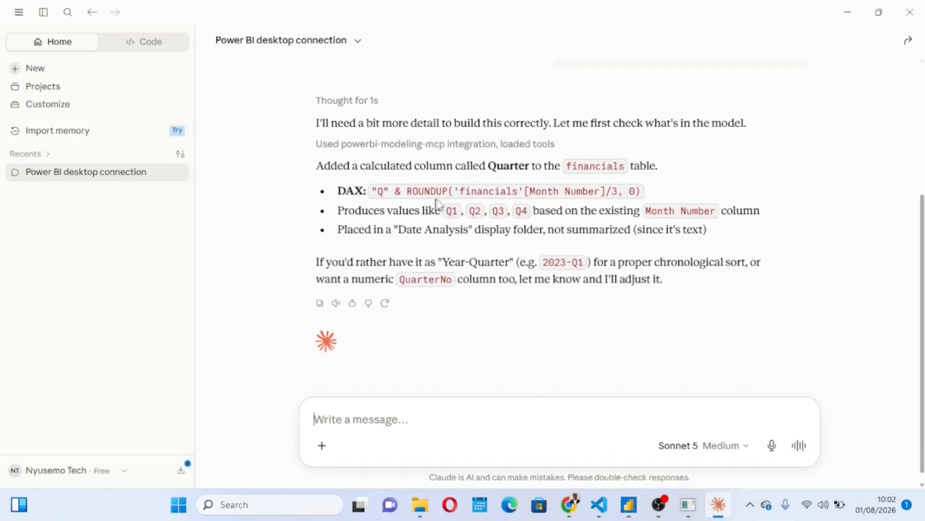